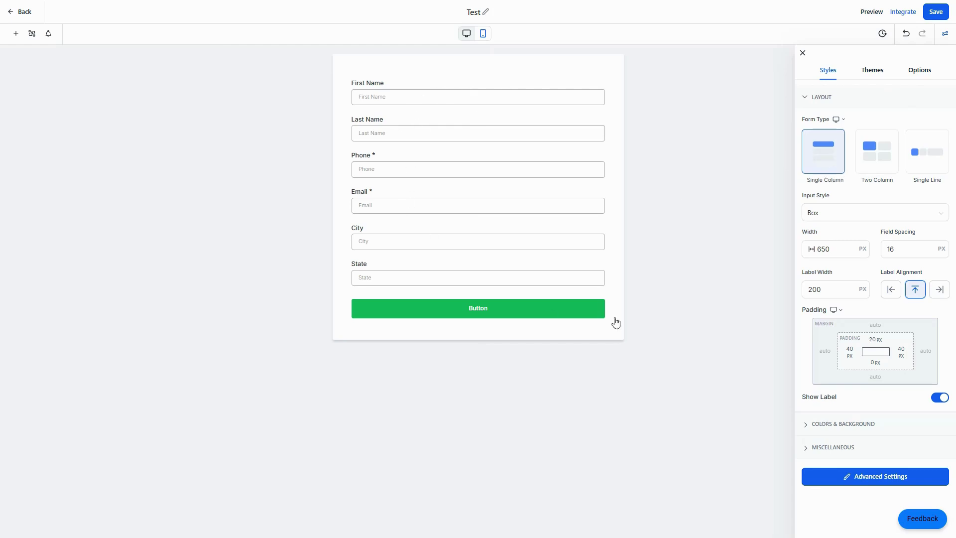
- Try the Two Column and Single Line form layouts, and return the form to Single Column
{"action": "left_click", "coordinate": [880, 167]}
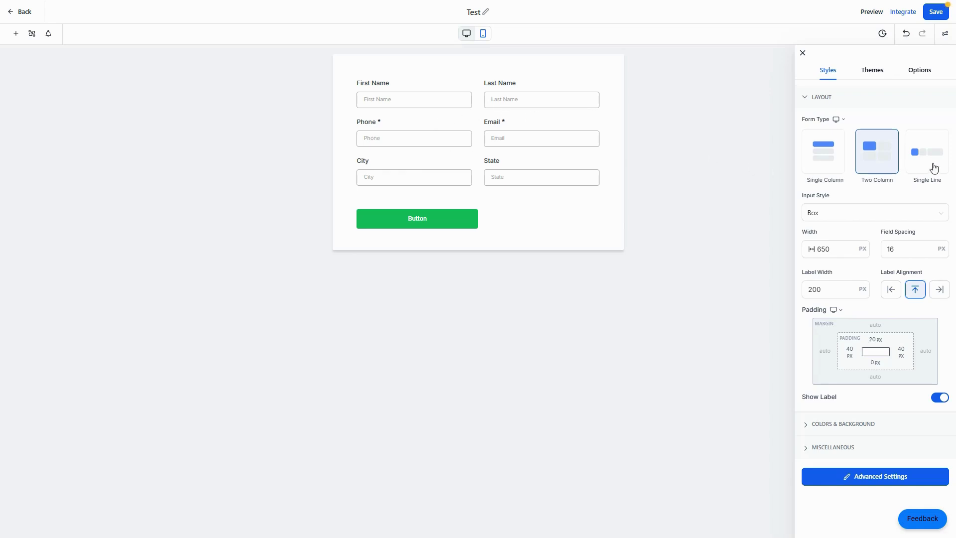
{"action": "left_click", "coordinate": [934, 168]}
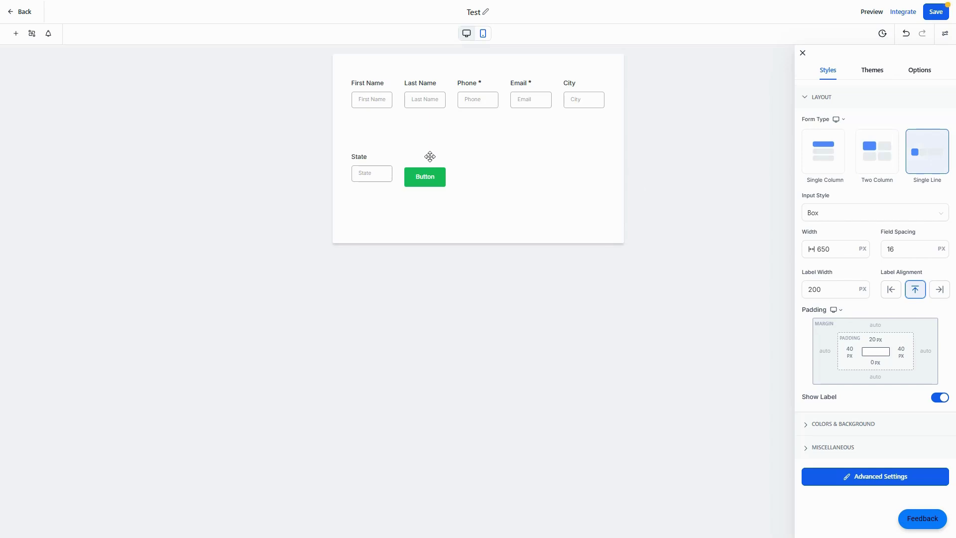
{"action": "left_click", "coordinate": [810, 156]}
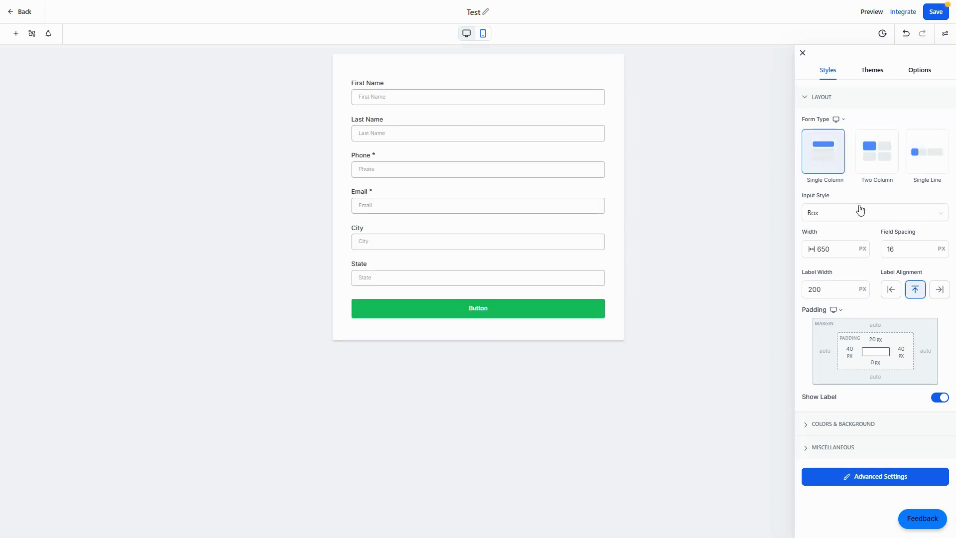
- Try the Line input style on the form fields, and switch the input style back to Box
{"action": "left_click", "coordinate": [832, 214]}
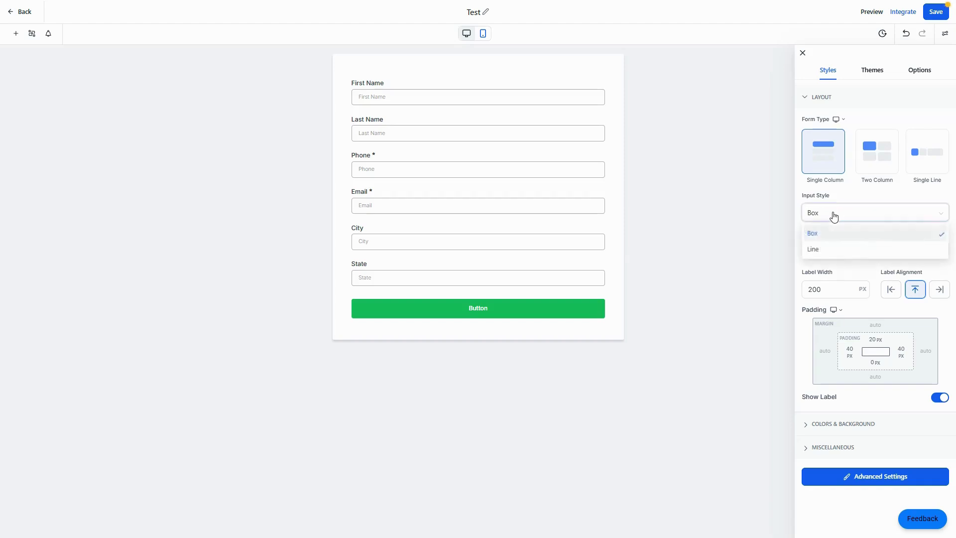
{"action": "left_click", "coordinate": [819, 254]}
{"action": "left_click", "coordinate": [823, 218]}
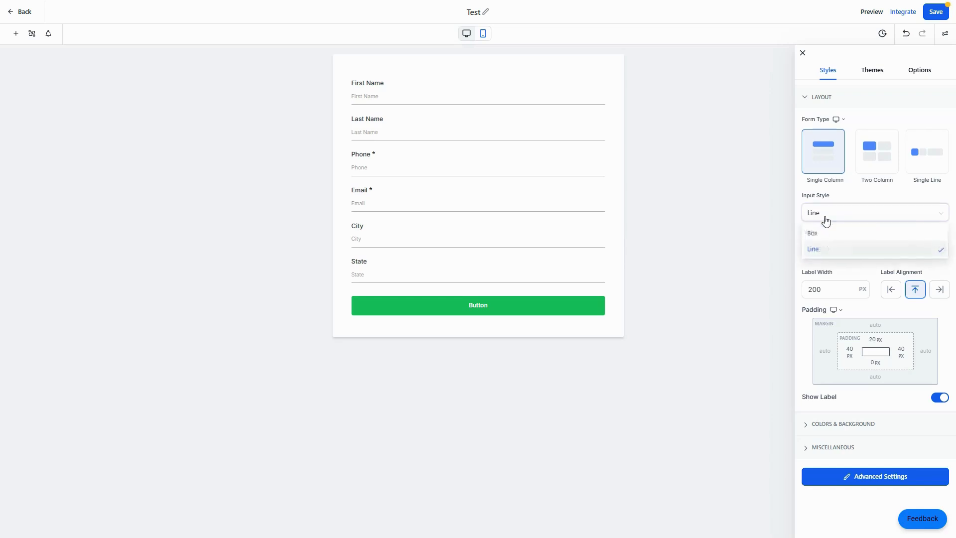
{"action": "left_click", "coordinate": [820, 236]}
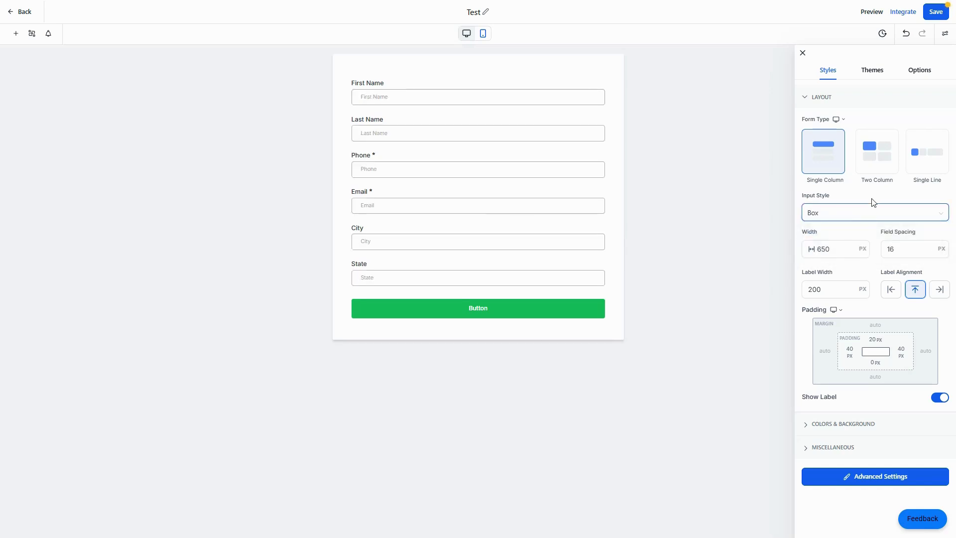
{"action": "double_click", "coordinate": [823, 249]}
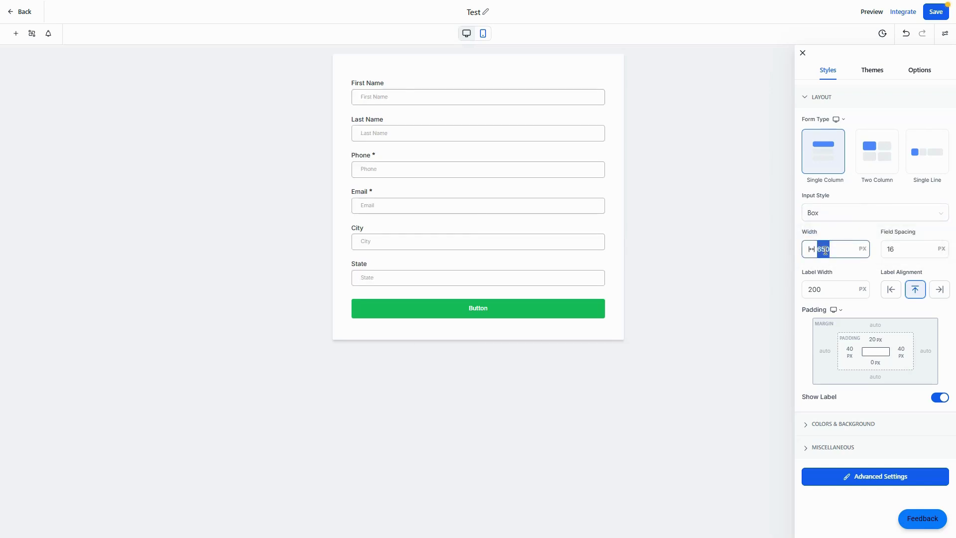
{"action": "double_click", "coordinate": [891, 249]}
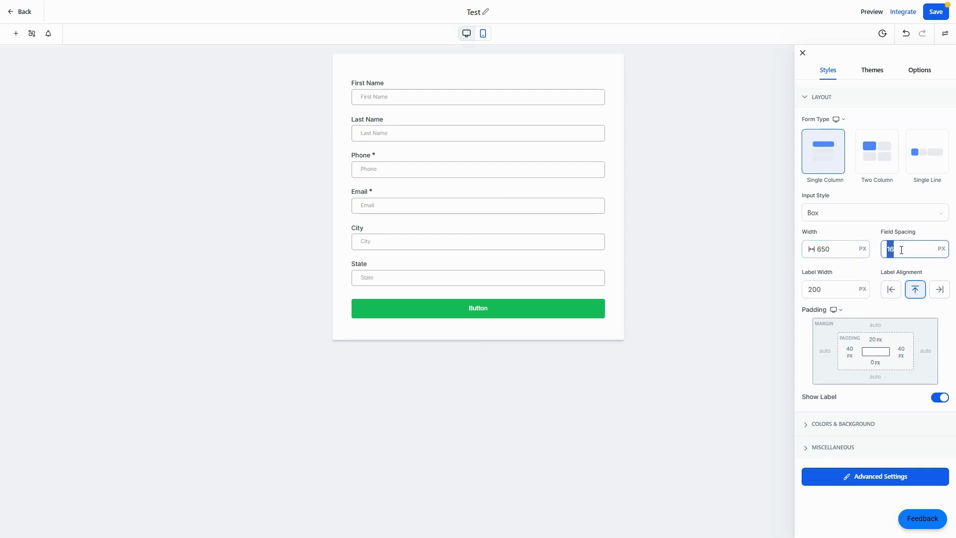
{"action": "double_click", "coordinate": [816, 288]}
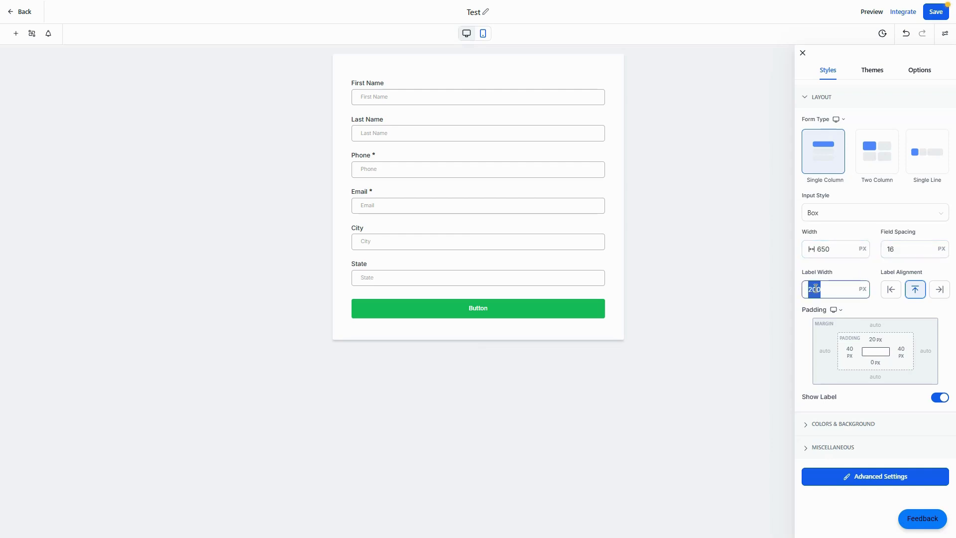
- Try left and right label alignment and return to top alignment, and turn the field labels off and back on
{"action": "left_click", "coordinate": [891, 293]}
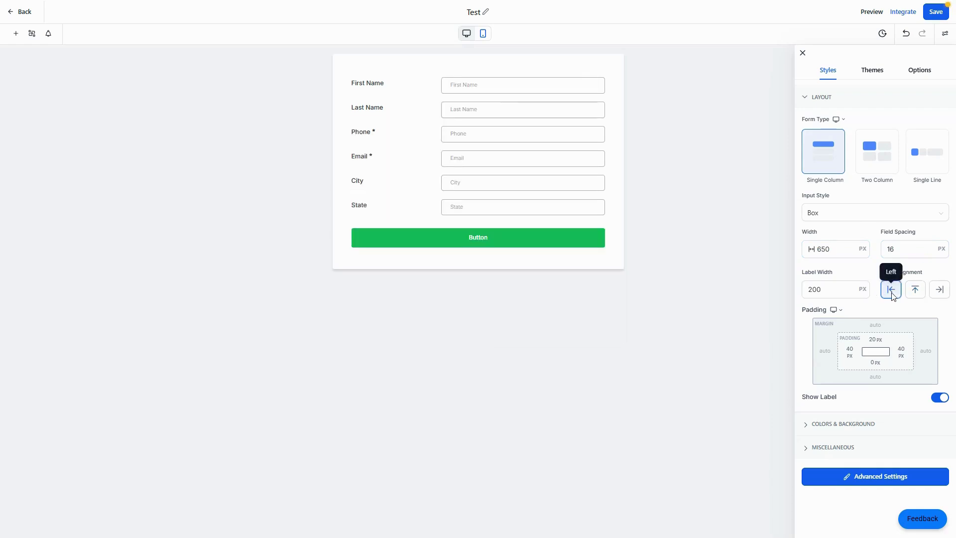
{"action": "left_click", "coordinate": [937, 291]}
{"action": "left_click", "coordinate": [918, 290]}
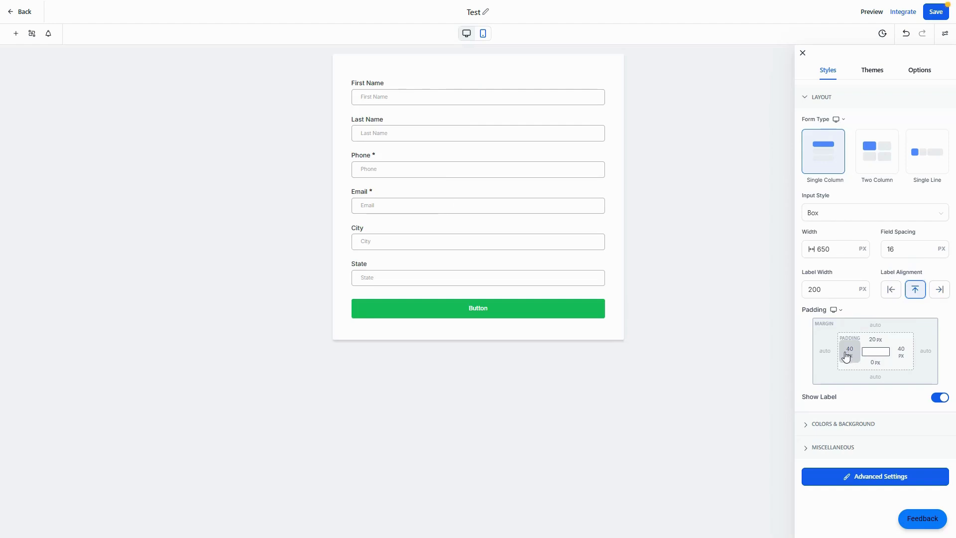
{"action": "left_click", "coordinate": [942, 398]}
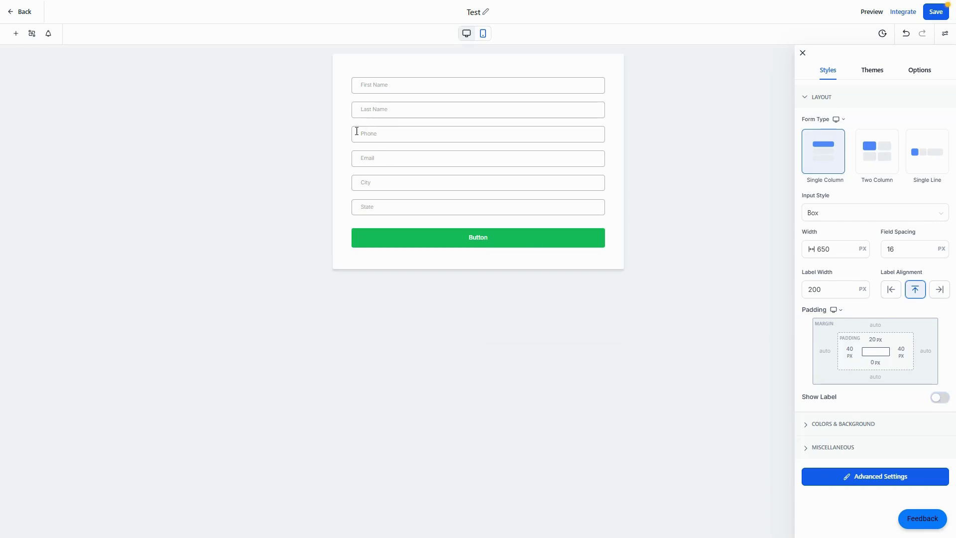
{"action": "left_click", "coordinate": [946, 399]}
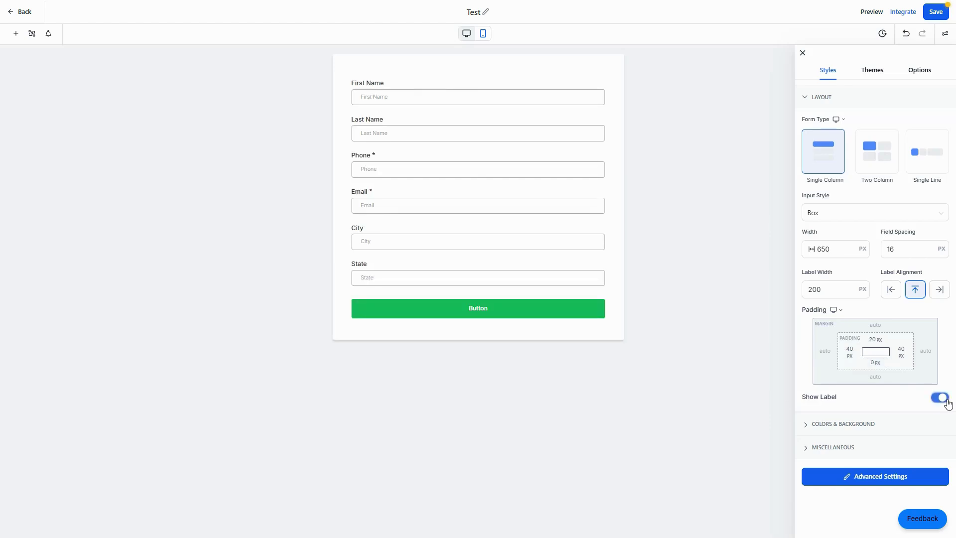
- Set the form's background color to the muted red #A25050FF
{"action": "left_click", "coordinate": [830, 426]}
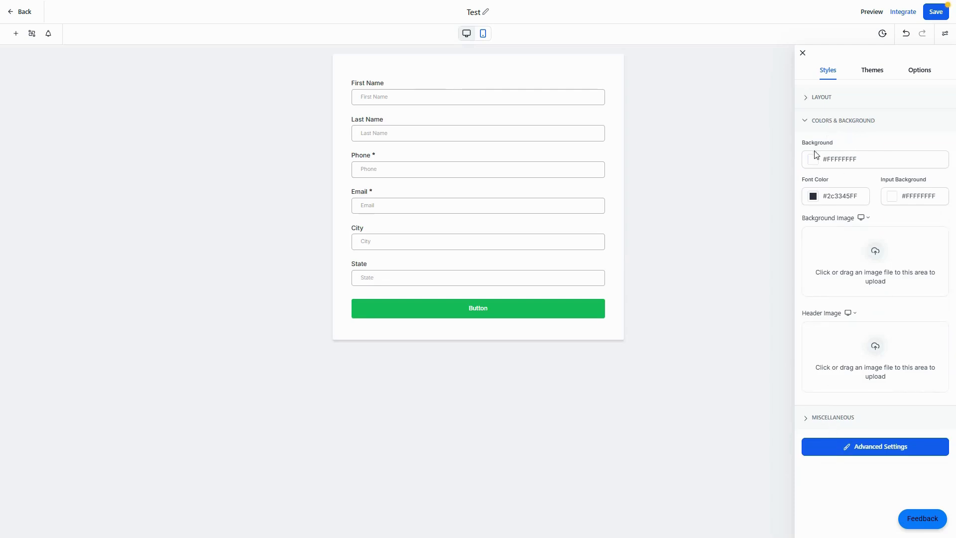
{"action": "left_click", "coordinate": [813, 167]}
{"action": "left_click", "coordinate": [790, 221]}
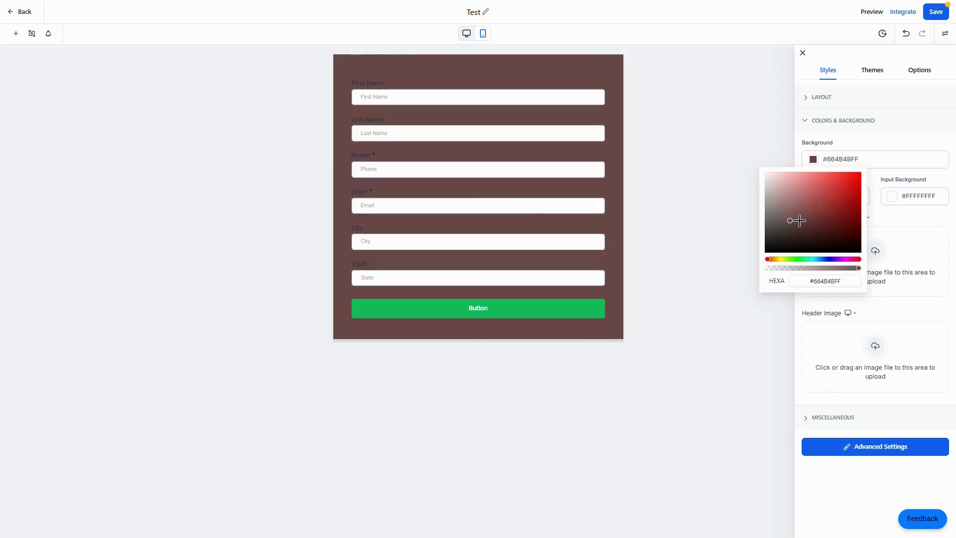
{"action": "mouse_move", "coordinate": [799, 220]}
{"action": "left_mouse_down"}
{"action": "mouse_move", "coordinate": [828, 213]}
{"action": "mouse_move", "coordinate": [814, 201]}
{"action": "left_mouse_up"}
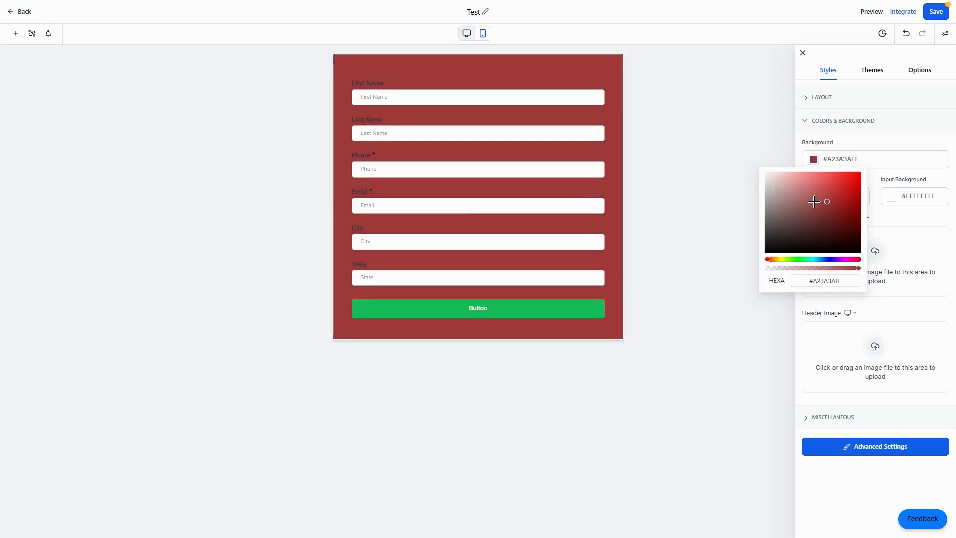
{"action": "left_click", "coordinate": [904, 143]}
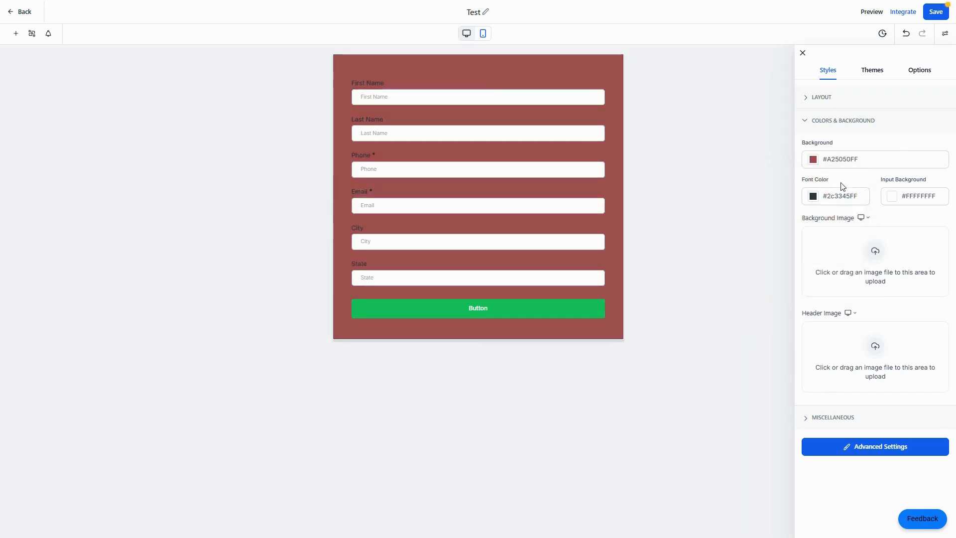
- Set the form's font color to the light grey #F1F1F1FF
{"action": "left_click", "coordinate": [814, 199]}
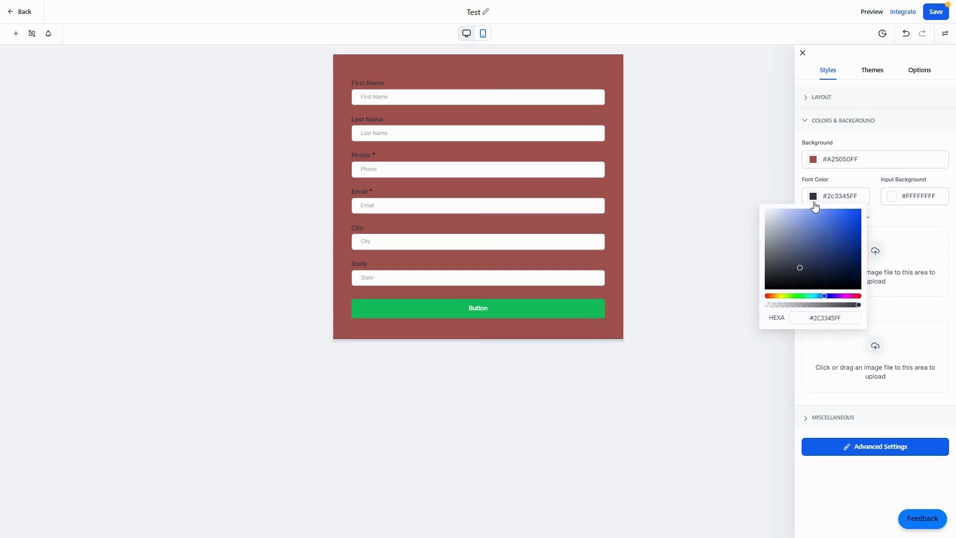
{"action": "left_click_drag", "start_coordinate": [804, 223], "coordinate": [764, 214]}
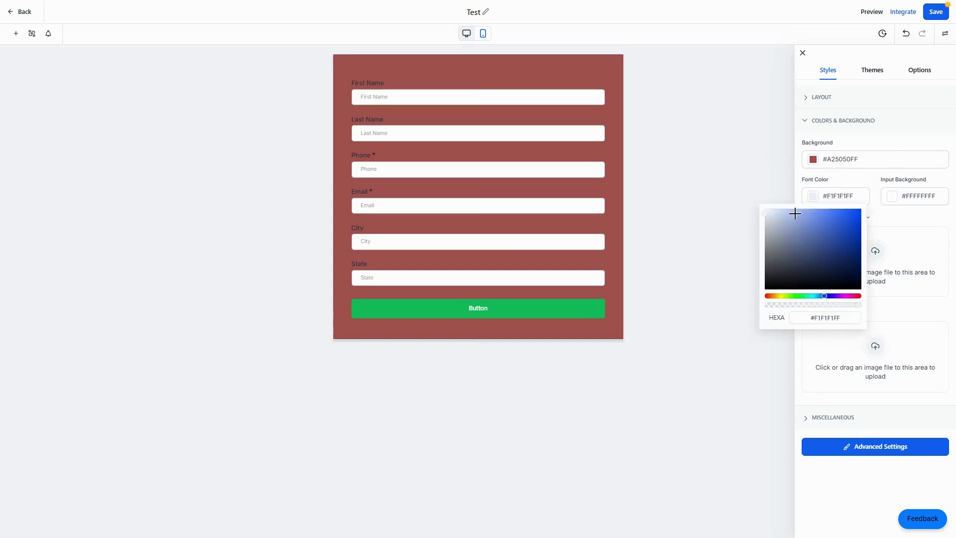
{"action": "left_click", "coordinate": [873, 185]}
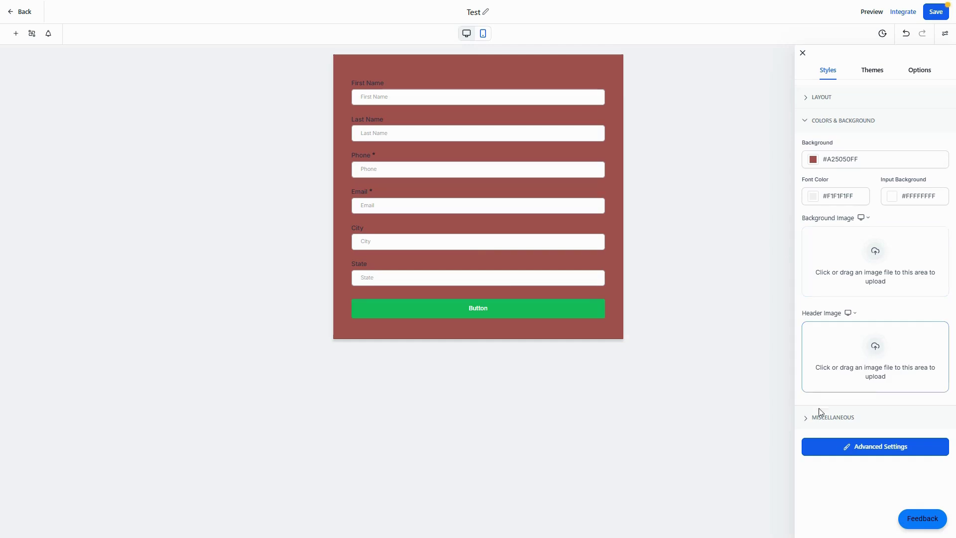
- Look over the miscellaneous style settings and the gallery of available form themes without applying any theme
{"action": "left_click", "coordinate": [811, 420]}
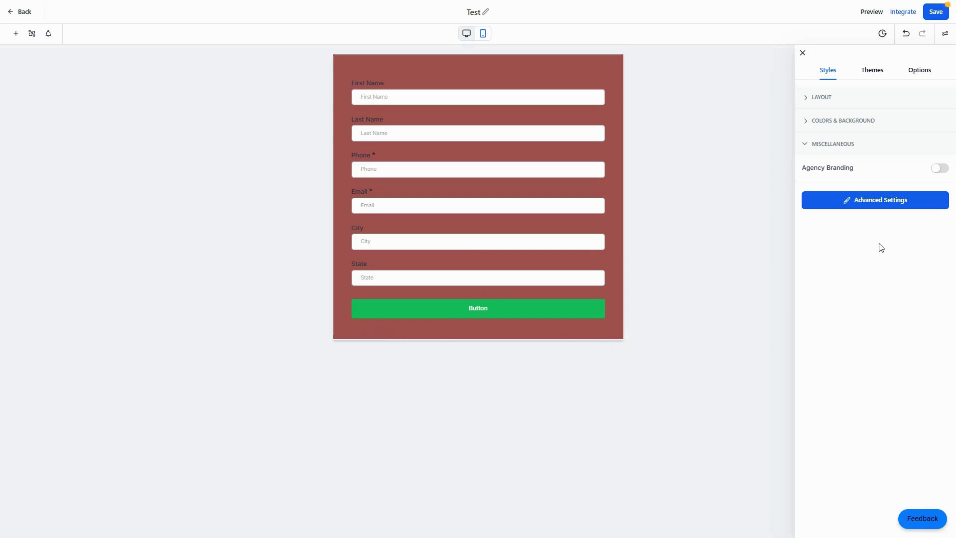
{"action": "left_click", "coordinate": [875, 74]}
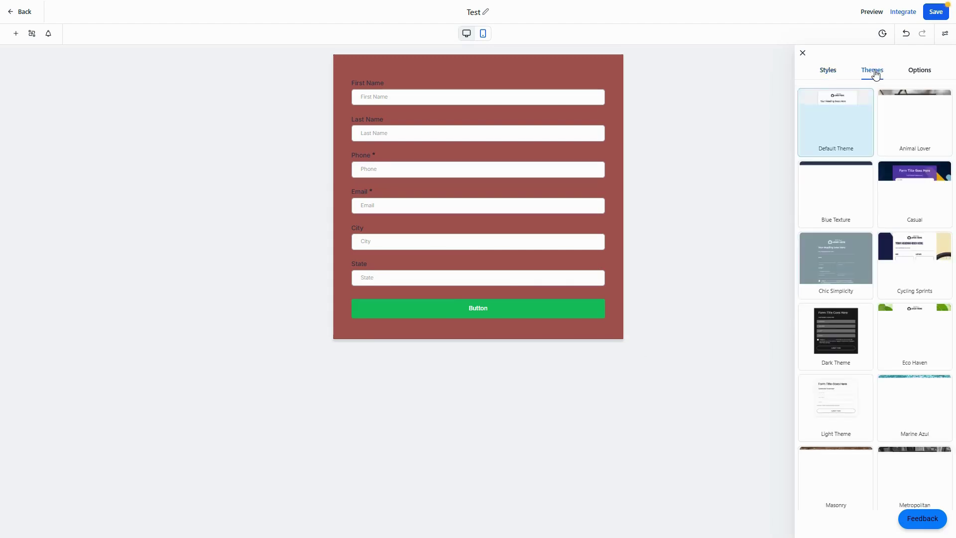
{"action": "mouse_move", "coordinate": [838, 204]}
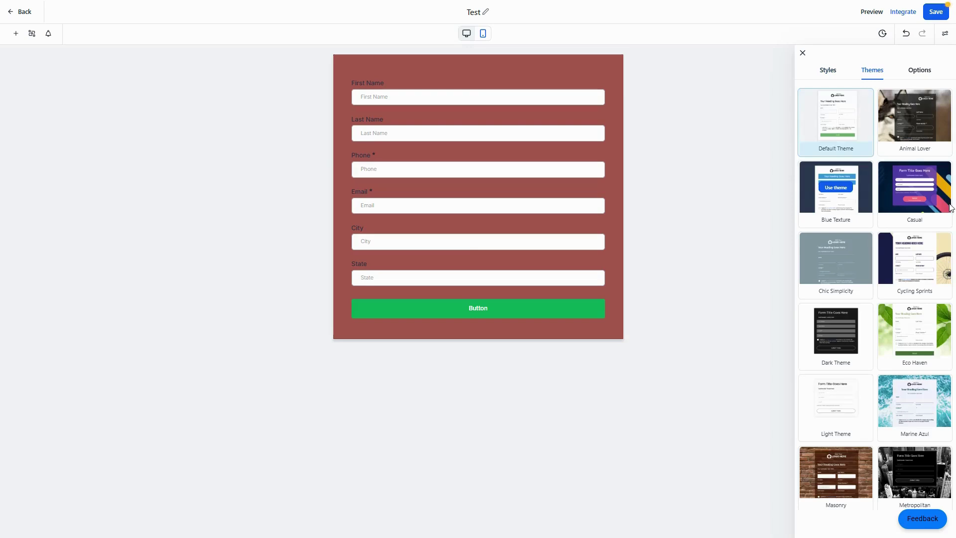
{"action": "mouse_move", "coordinate": [939, 198]}
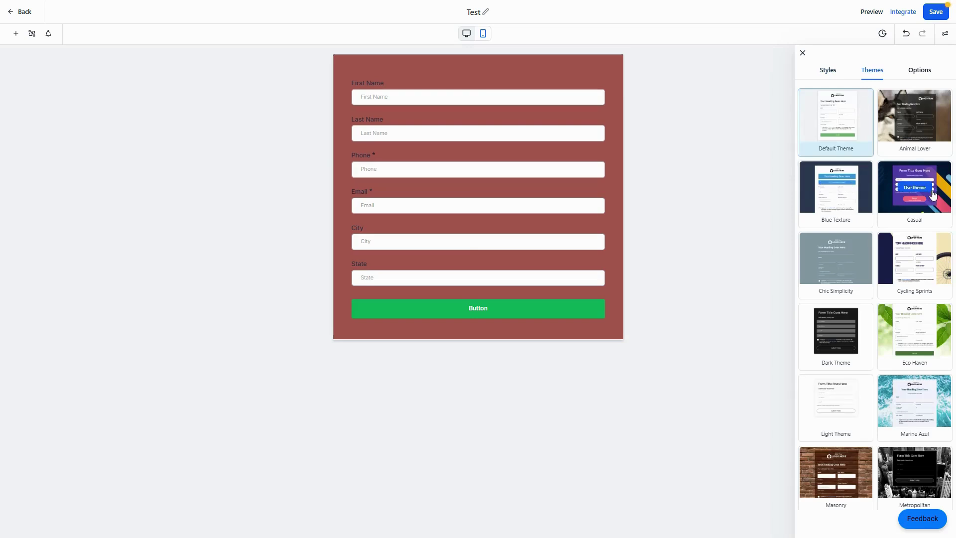
{"action": "mouse_move", "coordinate": [899, 251]}
{"action": "scroll", "coordinate": [898, 328], "scroll_direction": "down", "scroll_amount": 5}
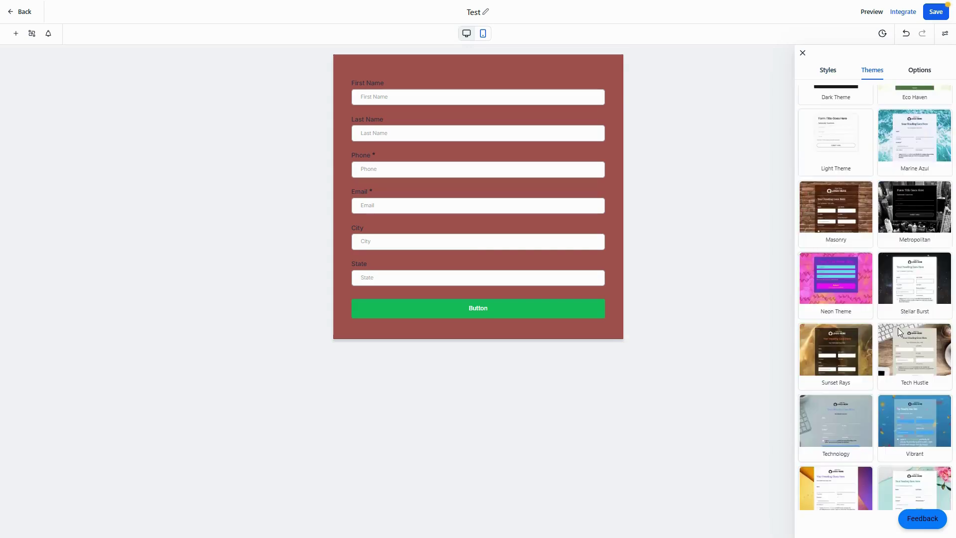
{"action": "scroll", "coordinate": [898, 327], "scroll_direction": "down", "scroll_amount": 1}
{"action": "mouse_move", "coordinate": [892, 330]}
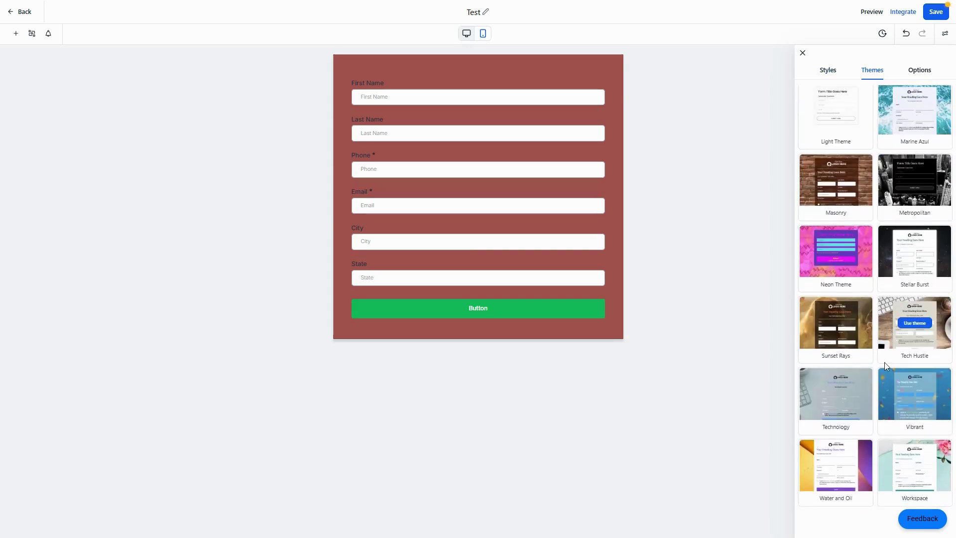
{"action": "mouse_move", "coordinate": [841, 337]}
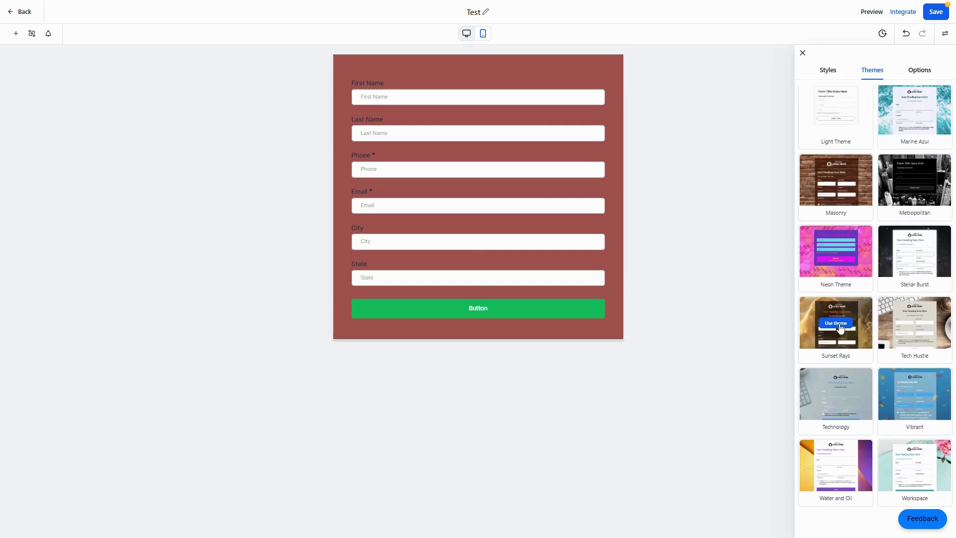
{"action": "scroll", "coordinate": [848, 297], "scroll_direction": "up", "scroll_amount": 5}
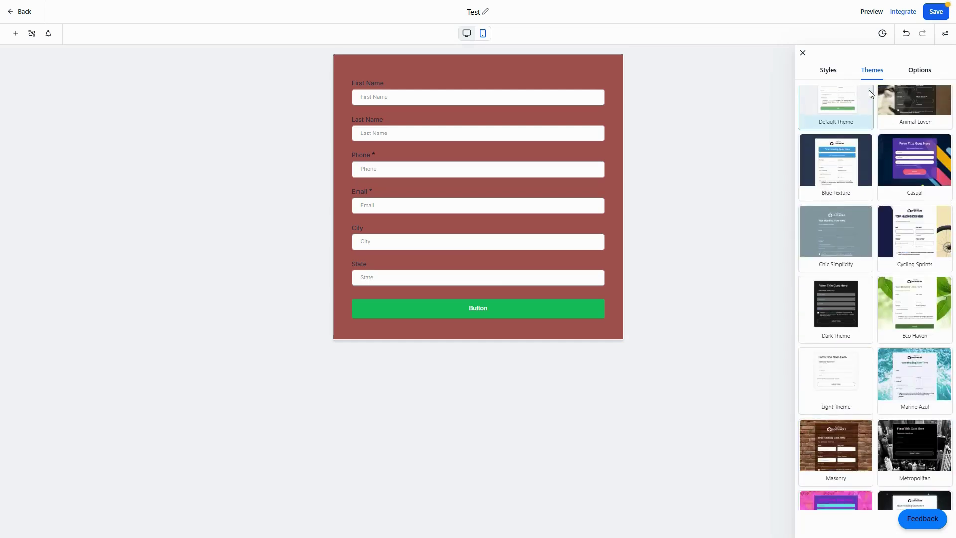
- Open the advanced style settings and examine the form's border width and corner radius
{"action": "left_click", "coordinate": [825, 71]}
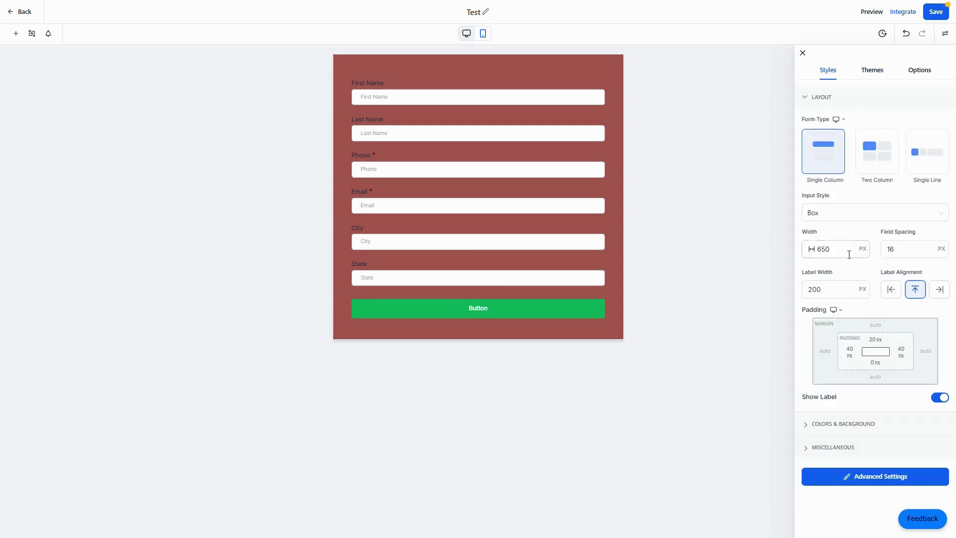
{"action": "left_click", "coordinate": [883, 486]}
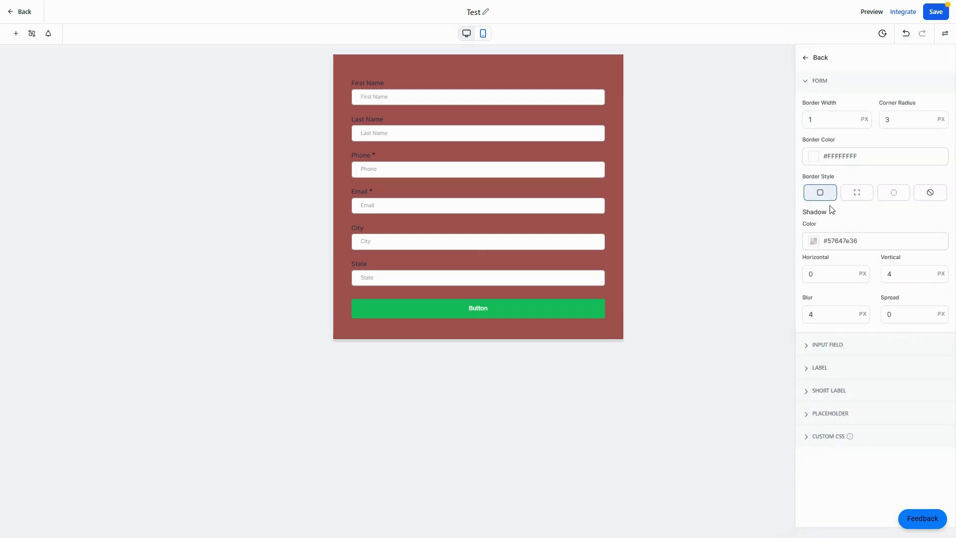
{"action": "left_click", "coordinate": [819, 119]}
{"action": "double_click", "coordinate": [819, 119]}
{"action": "double_click", "coordinate": [904, 123]}
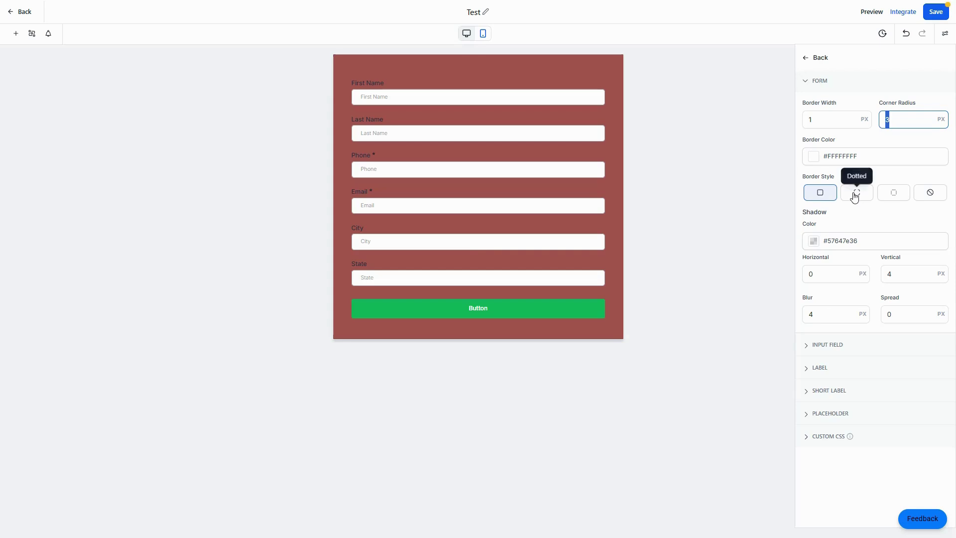
- Try the Dotted and other alternative border styles on the form, and restore the original solid border
{"action": "left_click", "coordinate": [930, 192]}
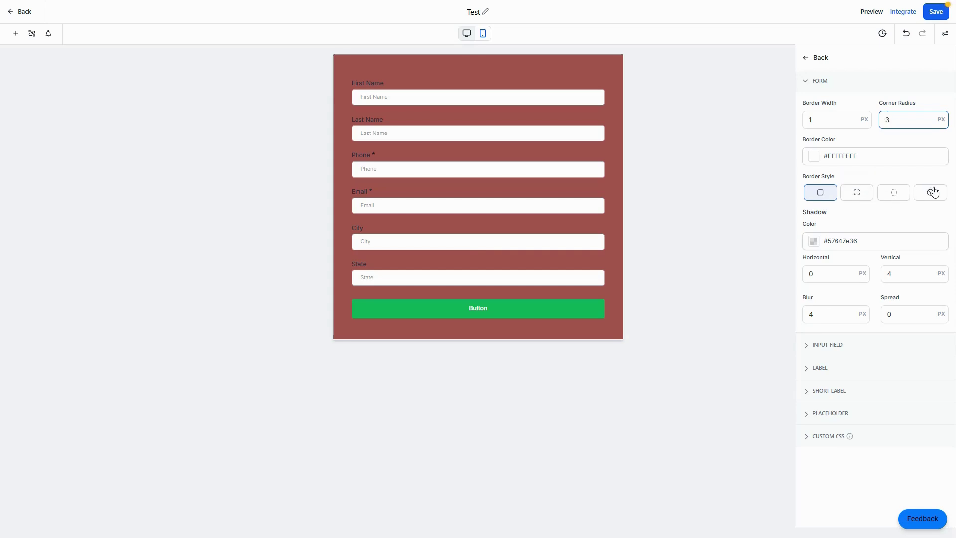
{"action": "left_click", "coordinate": [857, 194]}
{"action": "left_click", "coordinate": [894, 199]}
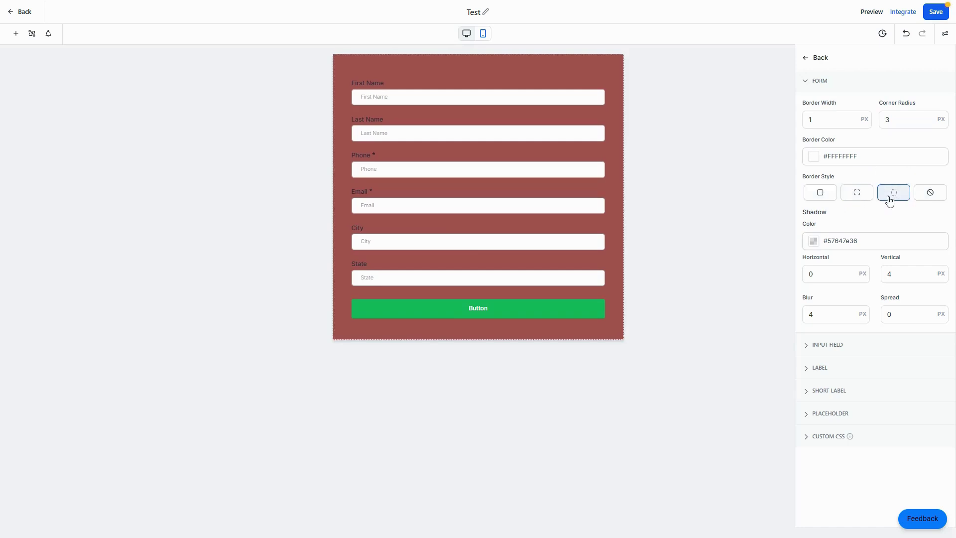
{"action": "left_click", "coordinate": [823, 202]}
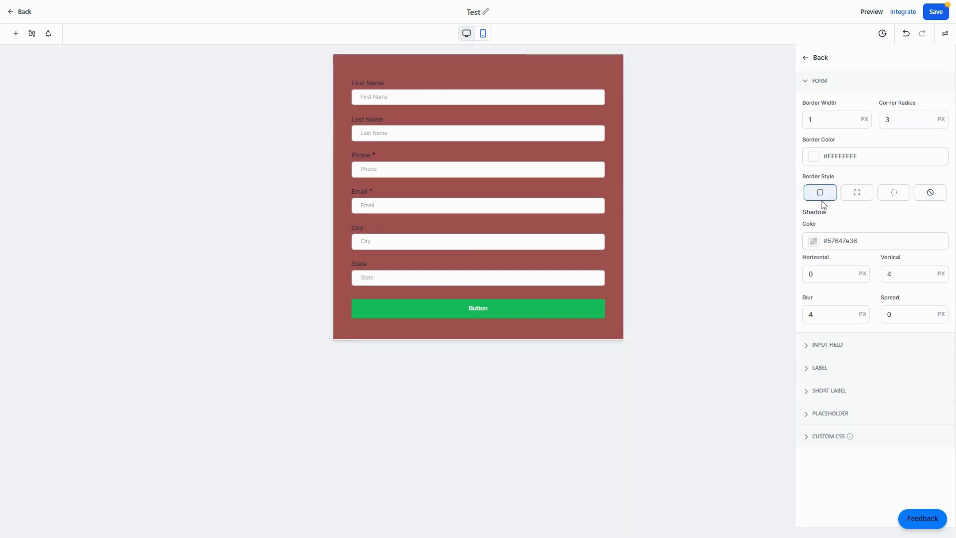
- Set the form's shadow color to the semi-transparent blue #3F5D9836
{"action": "left_click", "coordinate": [813, 241]}
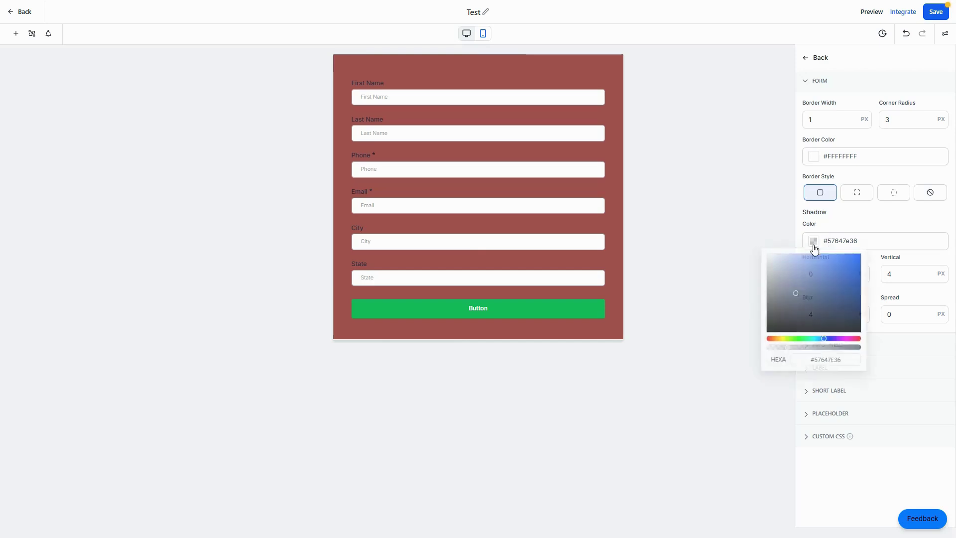
{"action": "mouse_move", "coordinate": [814, 279]}
{"action": "left_mouse_down"}
{"action": "mouse_move", "coordinate": [823, 275]}
{"action": "mouse_move", "coordinate": [821, 286]}
{"action": "left_mouse_up"}
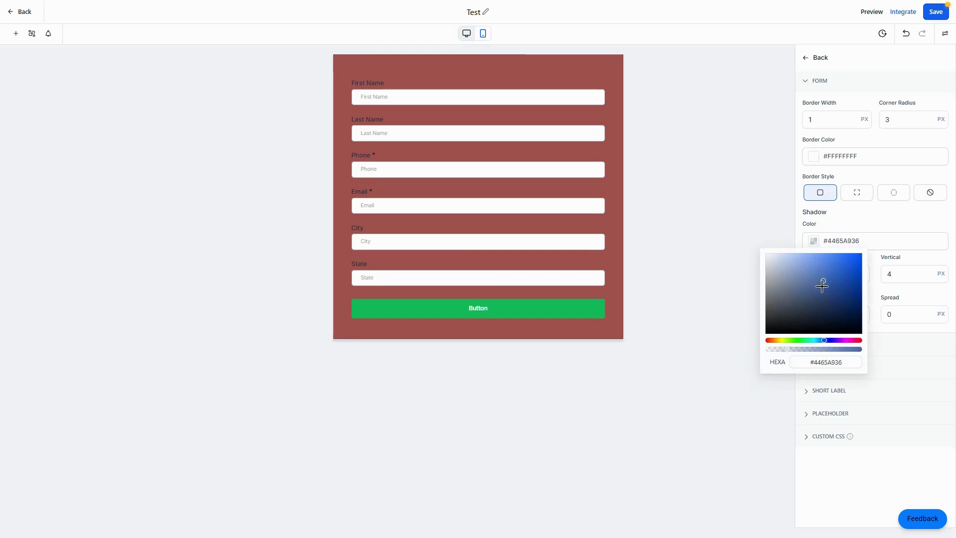
{"action": "left_click", "coordinate": [899, 219]}
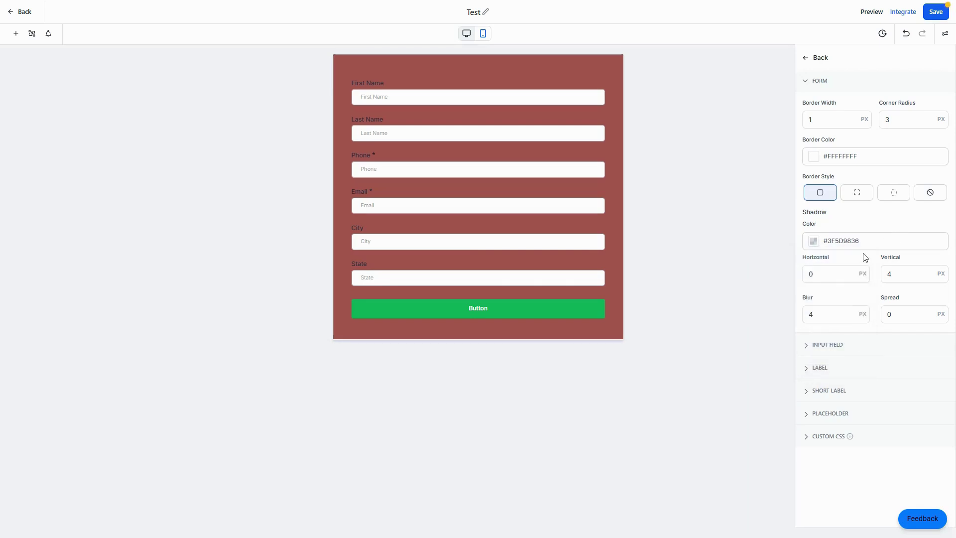
- Set the form shadow's blur to 9 px and its spread to 2 px
{"action": "left_click", "coordinate": [816, 276]}
{"action": "double_click", "coordinate": [816, 277]}
{"action": "double_click", "coordinate": [888, 275]}
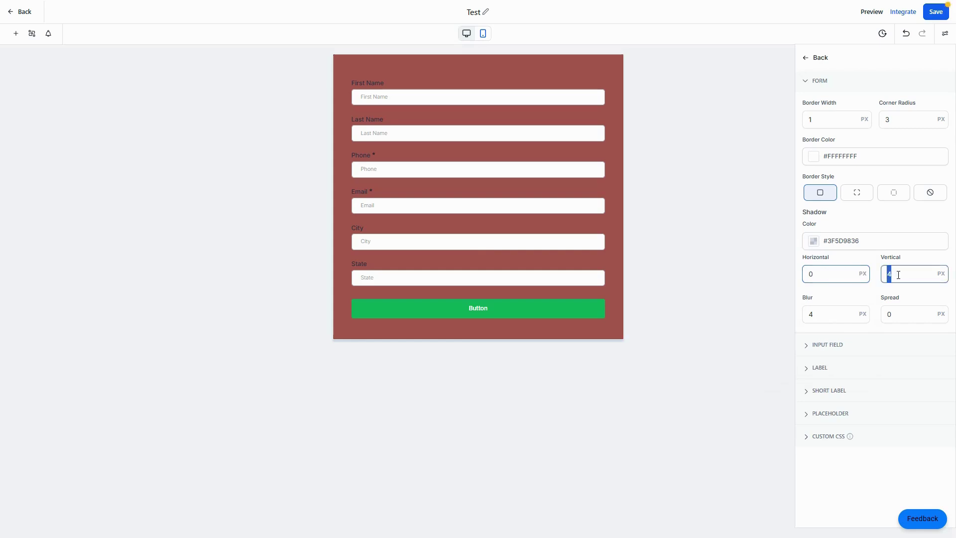
{"action": "double_click", "coordinate": [822, 315]}
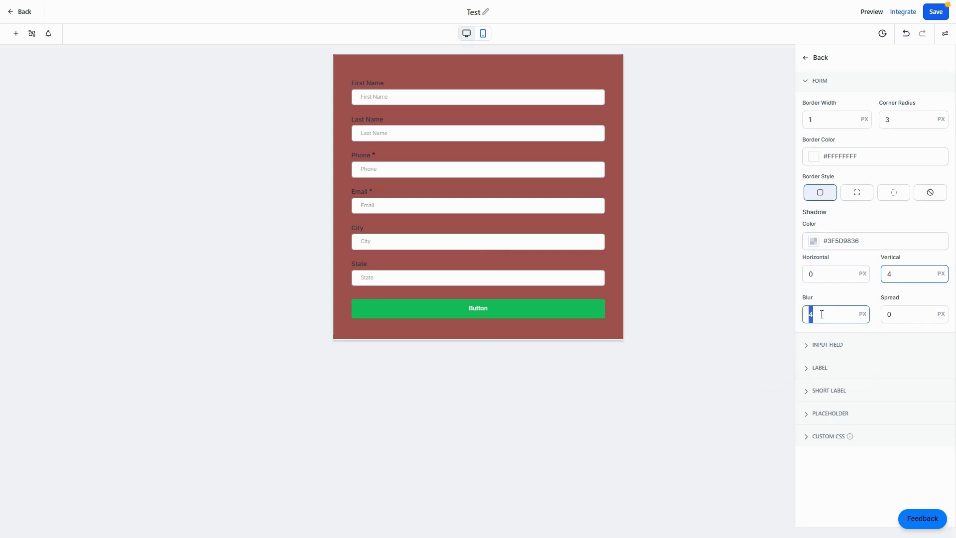
{"action": "type", "text": "9"}
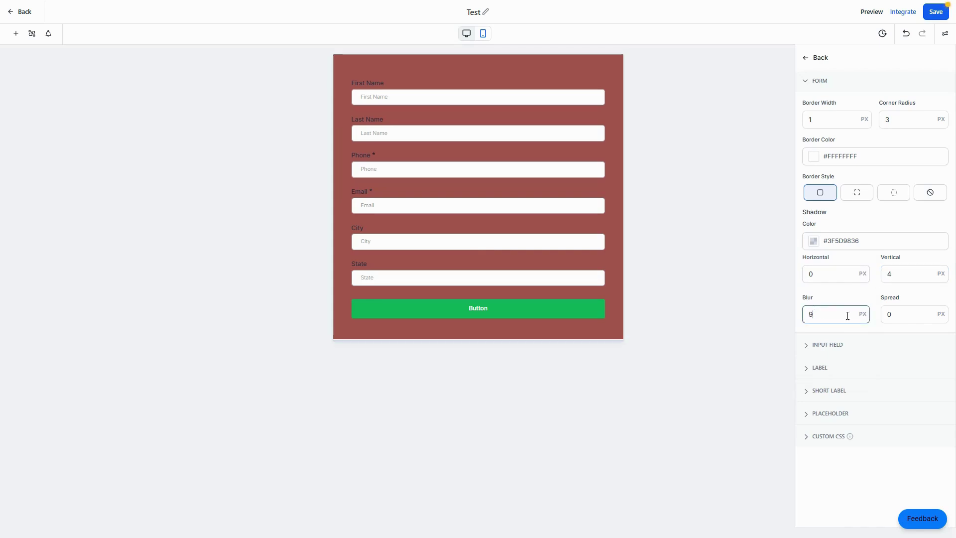
{"action": "double_click", "coordinate": [893, 318]}
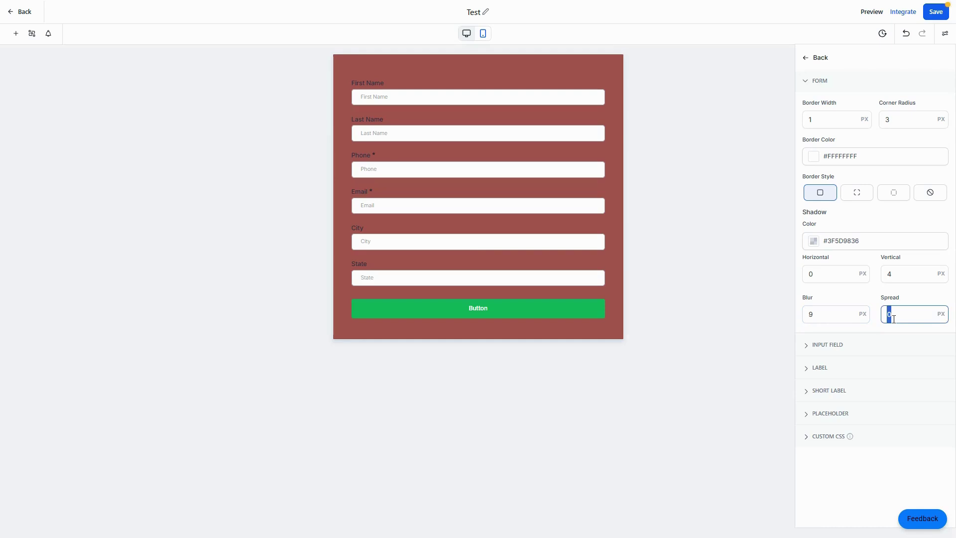
{"action": "type", "text": "2"}
- Open the input field styling and examine its border width, border color, corner radius, width and padding settings
{"action": "left_click", "coordinate": [822, 346]}
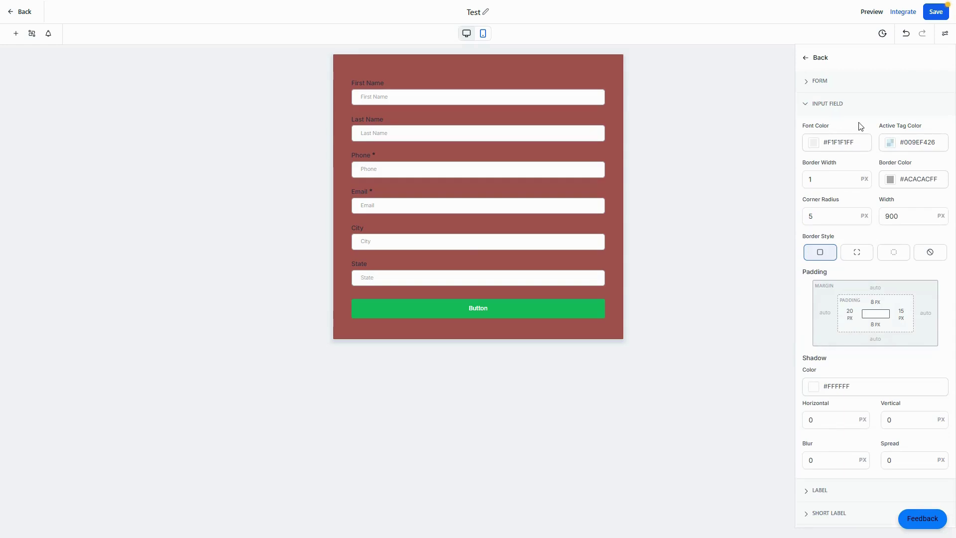
{"action": "left_click", "coordinate": [811, 179]}
{"action": "key", "text": "BackSpace"}
{"action": "double_click", "coordinate": [821, 178]}
{"action": "left_click", "coordinate": [890, 179]}
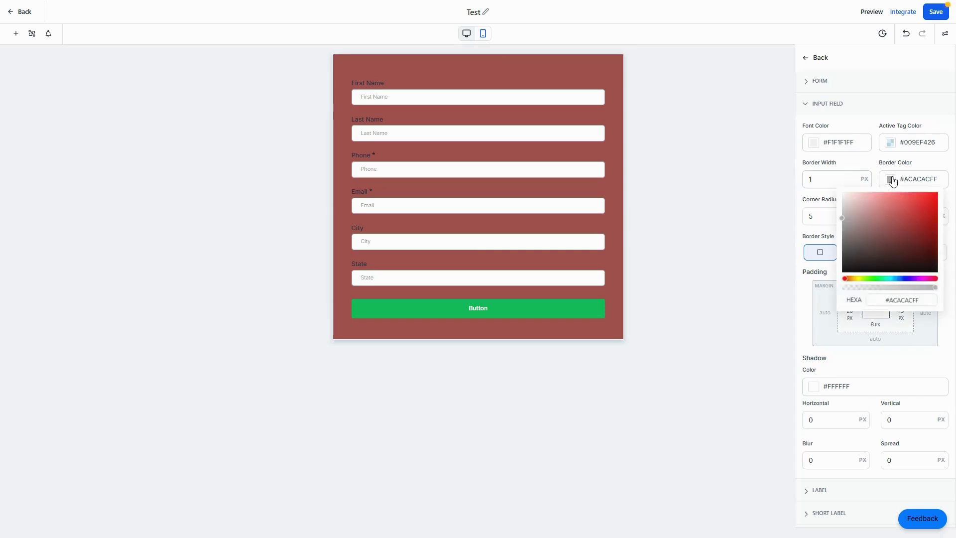
{"action": "left_click", "coordinate": [876, 162]}
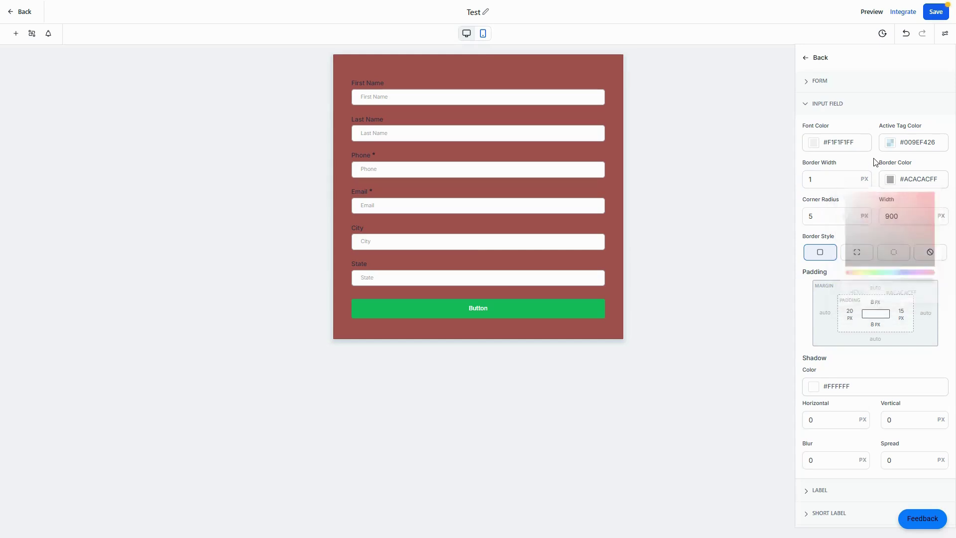
{"action": "left_click", "coordinate": [810, 217]}
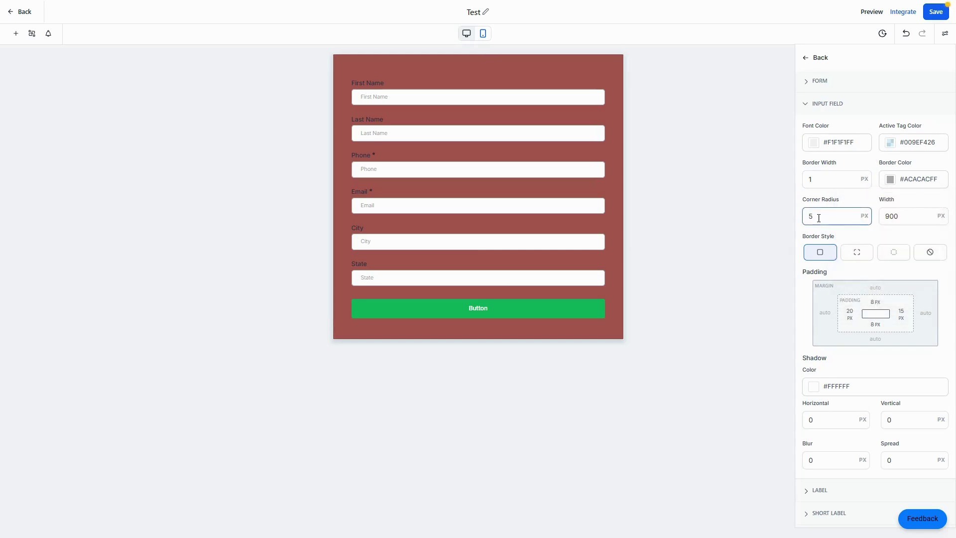
{"action": "double_click", "coordinate": [819, 218]}
{"action": "left_click", "coordinate": [891, 216]}
{"action": "scroll", "coordinate": [873, 324], "scroll_direction": "down", "scroll_amount": 1}
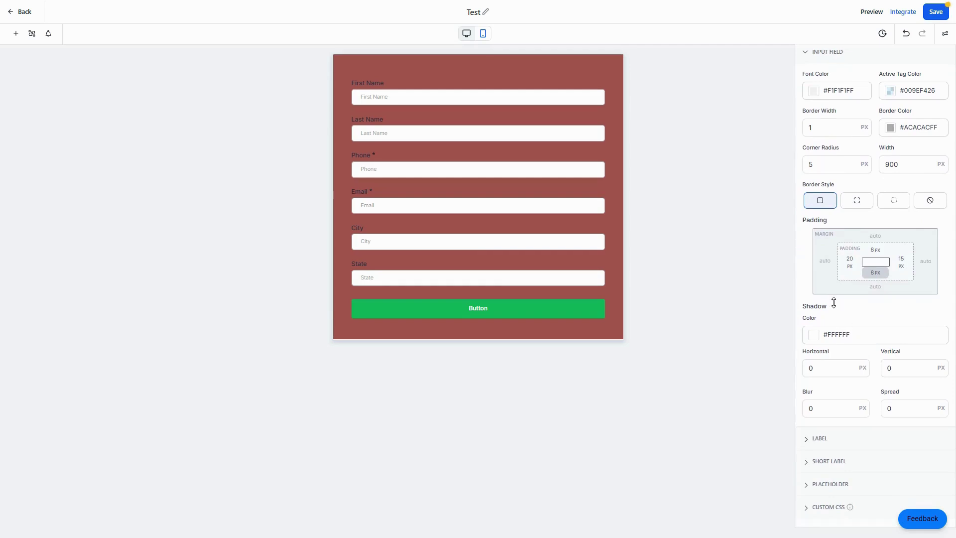
{"action": "scroll", "coordinate": [833, 302], "scroll_direction": "up", "scroll_amount": 1}
{"action": "scroll", "coordinate": [833, 303], "scroll_direction": "down", "scroll_amount": 1}
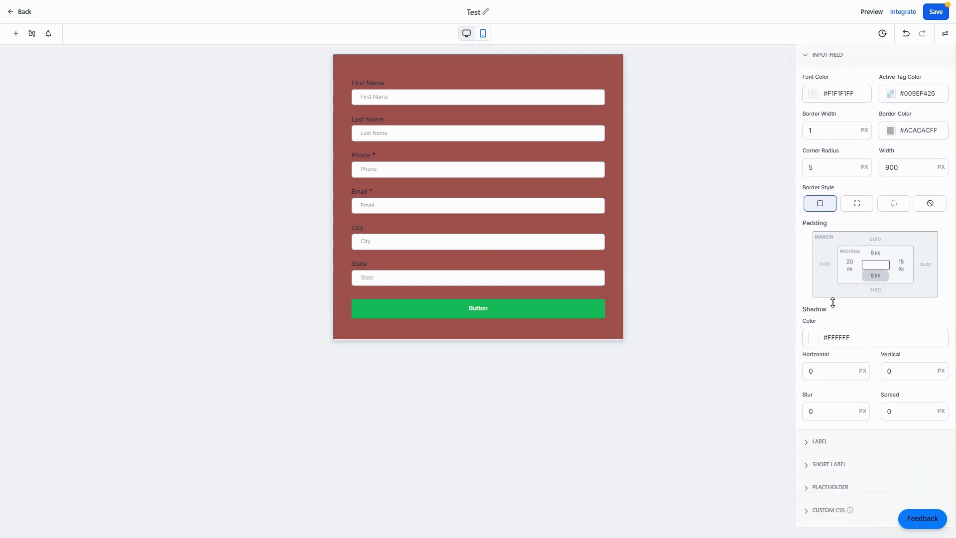
- Examine the input fields' shadow color, horizontal and vertical offset, blur and spread settings without changing them
{"action": "left_click", "coordinate": [814, 335]}
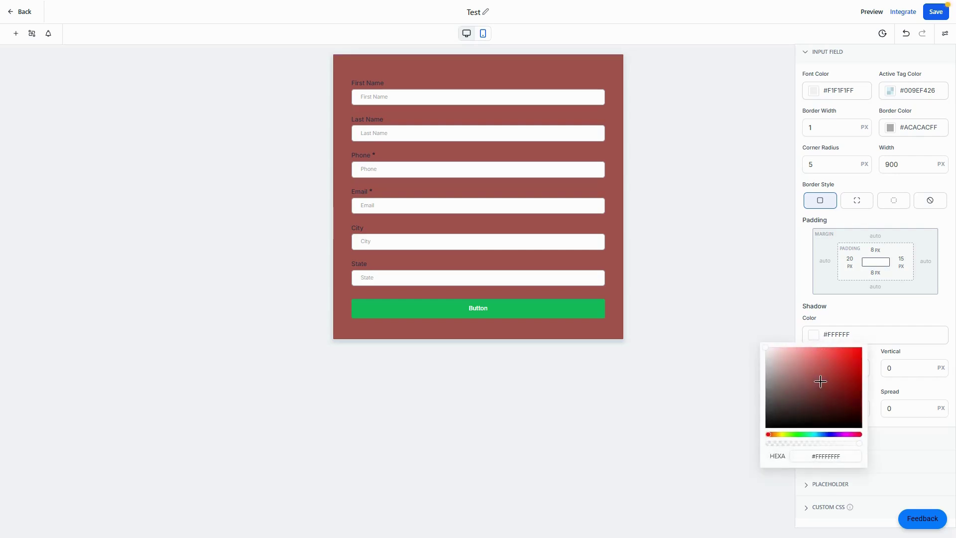
{"action": "left_click", "coordinate": [877, 316]}
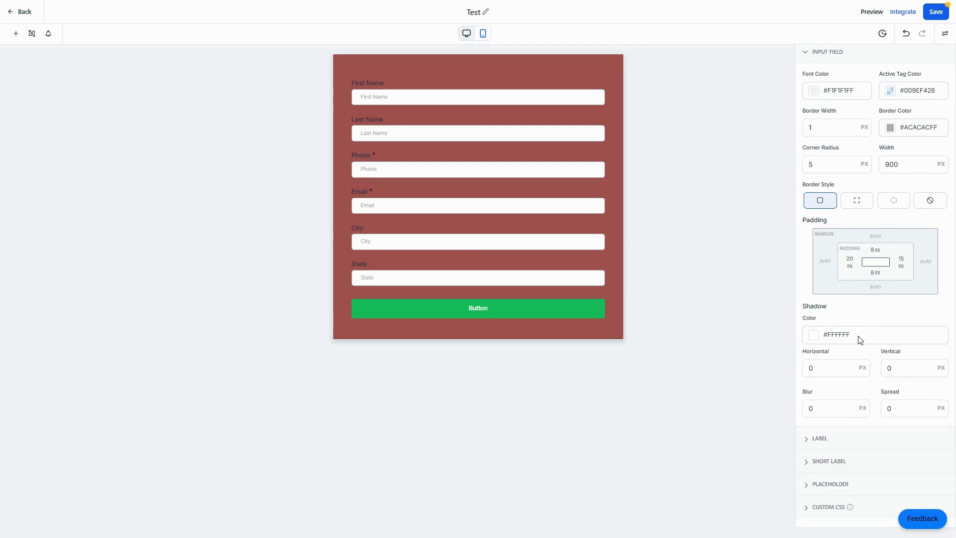
{"action": "left_click", "coordinate": [833, 364]}
{"action": "double_click", "coordinate": [831, 365]}
{"action": "double_click", "coordinate": [890, 372]}
{"action": "double_click", "coordinate": [815, 408]}
{"action": "double_click", "coordinate": [903, 408]}
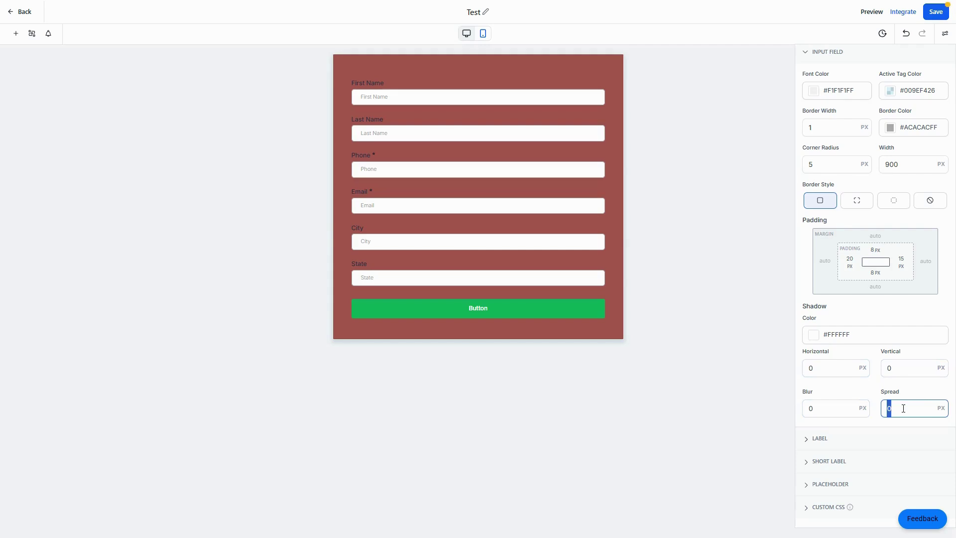
- Open the label styling and examine the available font families and the font size and weight settings
{"action": "left_click", "coordinate": [820, 439]}
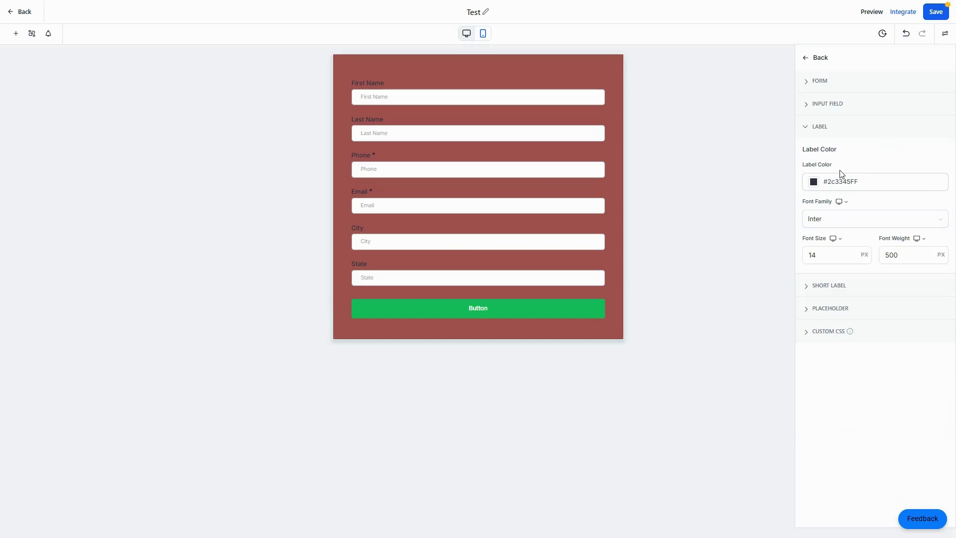
{"action": "left_click", "coordinate": [826, 220]}
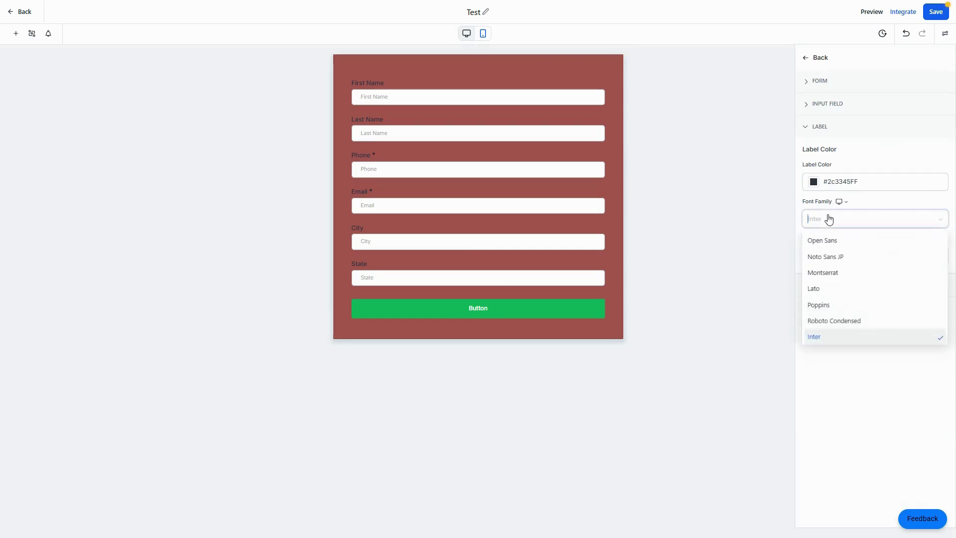
{"action": "scroll", "coordinate": [836, 283], "scroll_direction": "down", "scroll_amount": 5}
{"action": "scroll", "coordinate": [836, 282], "scroll_direction": "up", "scroll_amount": 8}
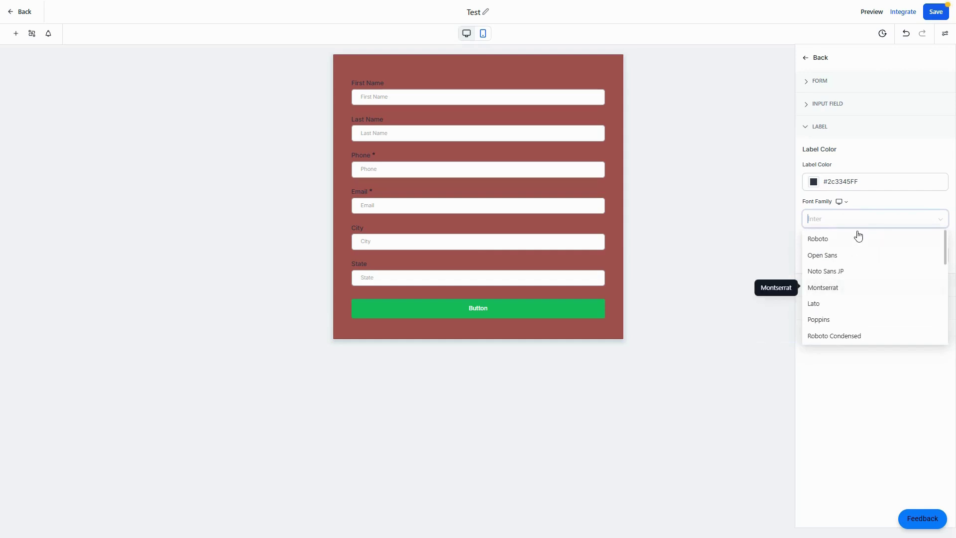
{"action": "left_click", "coordinate": [885, 202]}
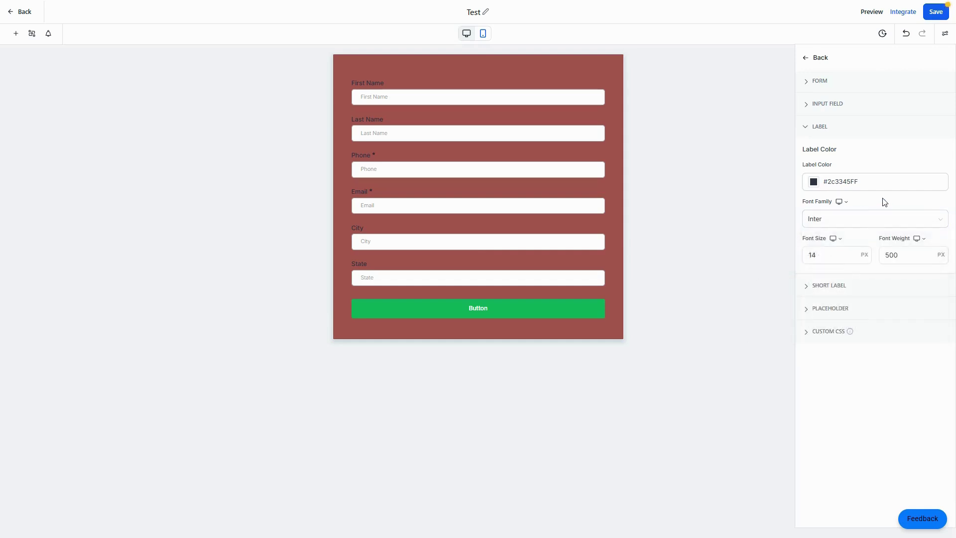
{"action": "left_click", "coordinate": [826, 257]}
{"action": "left_click", "coordinate": [905, 258]}
- Open the short label styling and look over its color, font family, font size and font weight options
{"action": "left_click", "coordinate": [821, 290]}
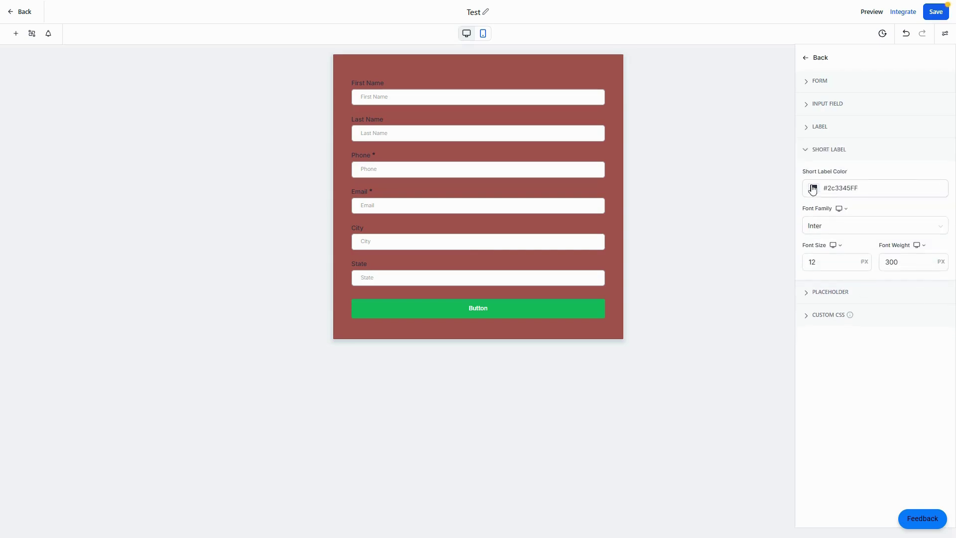
{"action": "left_click", "coordinate": [821, 232]}
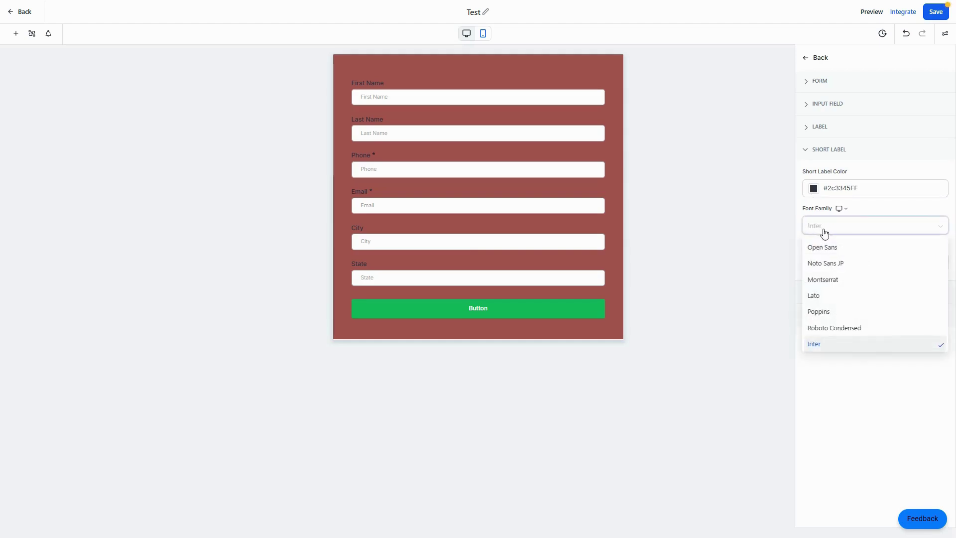
{"action": "left_click", "coordinate": [903, 210]}
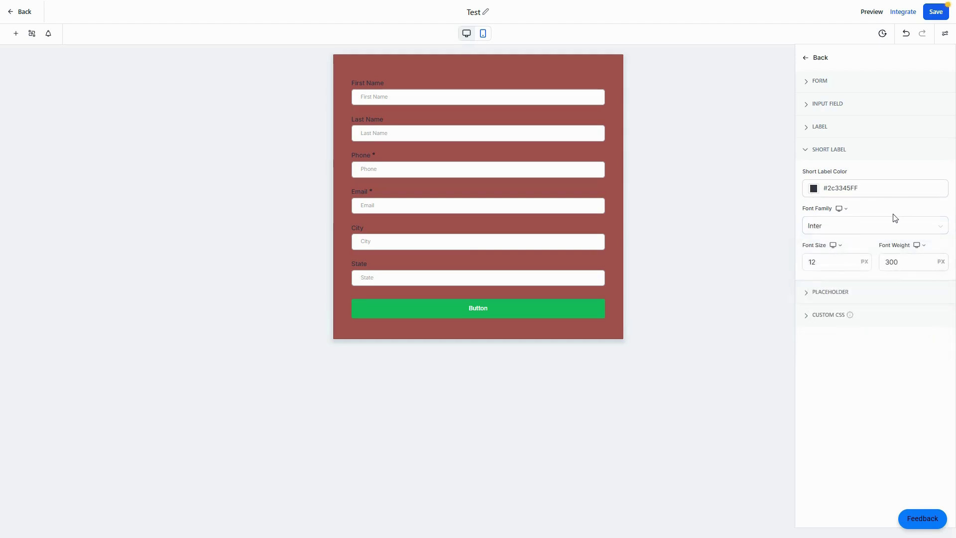
{"action": "left_click", "coordinate": [817, 262]}
{"action": "left_click", "coordinate": [915, 267]}
- Look over the placeholder's font family, size and weight settings, and open the custom CSS editor for input
{"action": "left_click", "coordinate": [820, 292]}
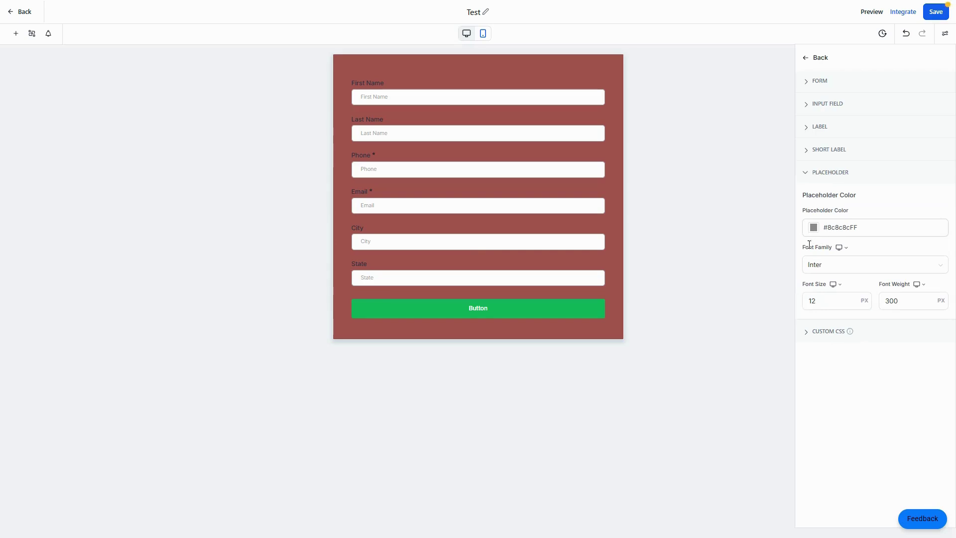
{"action": "left_click", "coordinate": [822, 269]}
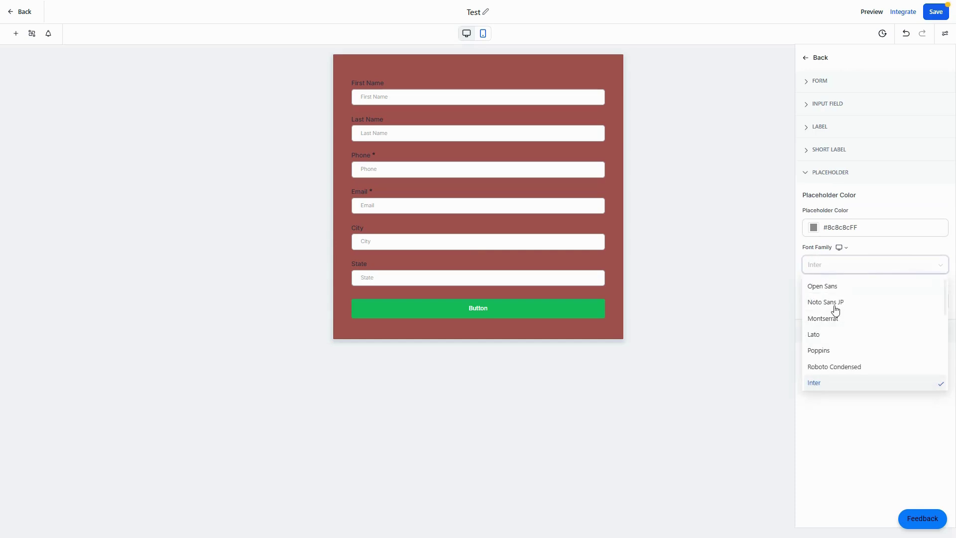
{"action": "left_click", "coordinate": [878, 249]}
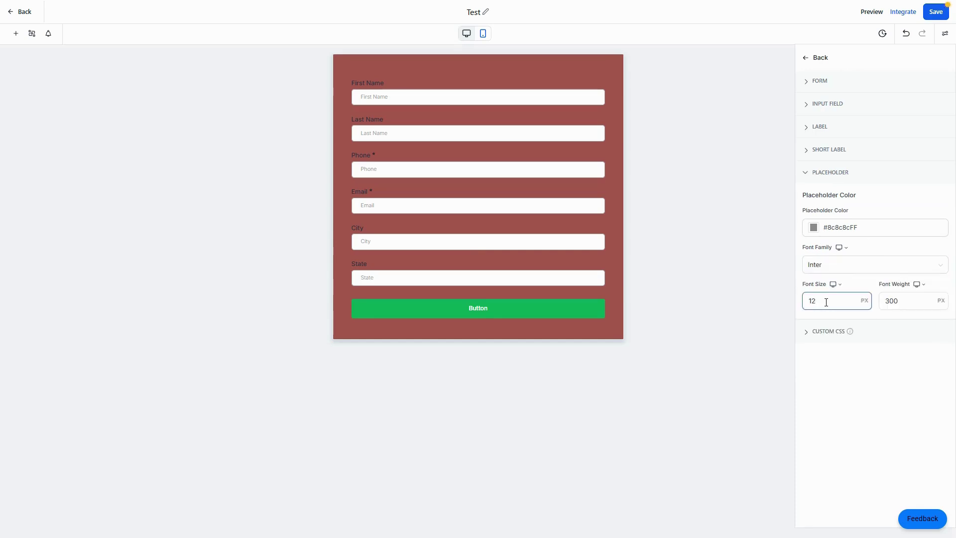
{"action": "left_click", "coordinate": [902, 301]}
{"action": "left_click", "coordinate": [818, 338]}
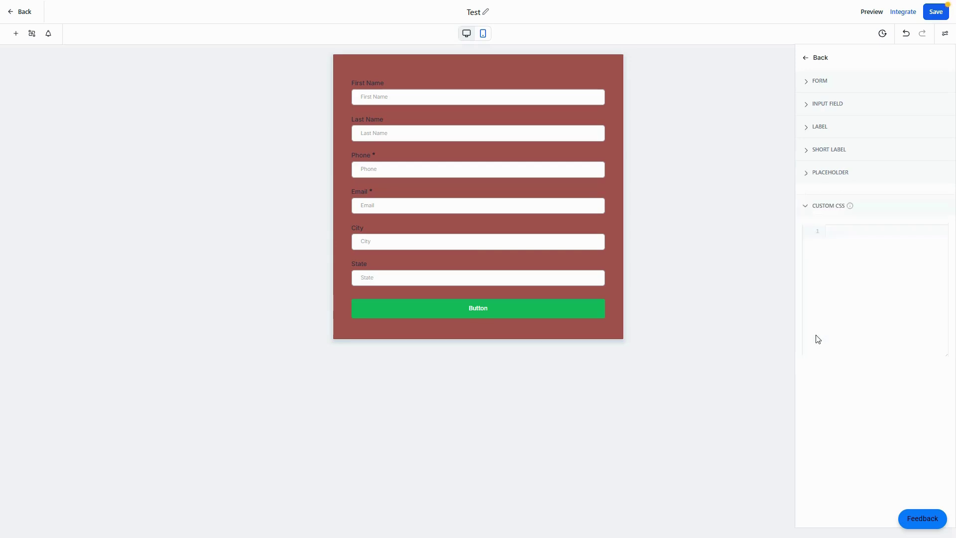
{"action": "left_click", "coordinate": [835, 250]}
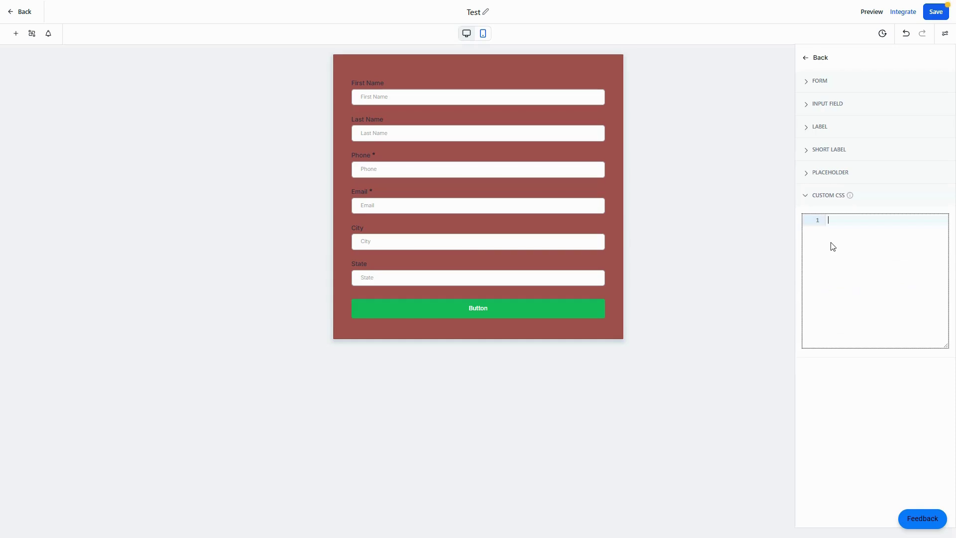